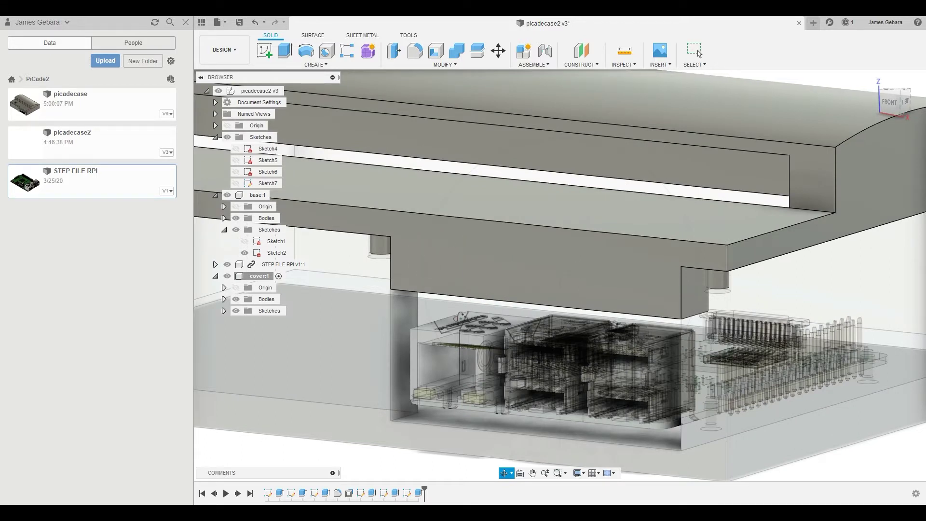
Step: Start a sketch on the cover's front face and draw a 63 × 15 mm rectangle over the block above the ports
mouse_move(559, 341)
mouse_down()
mouse_move(514, 334)
mouse_move(546, 331)
mouse_up()
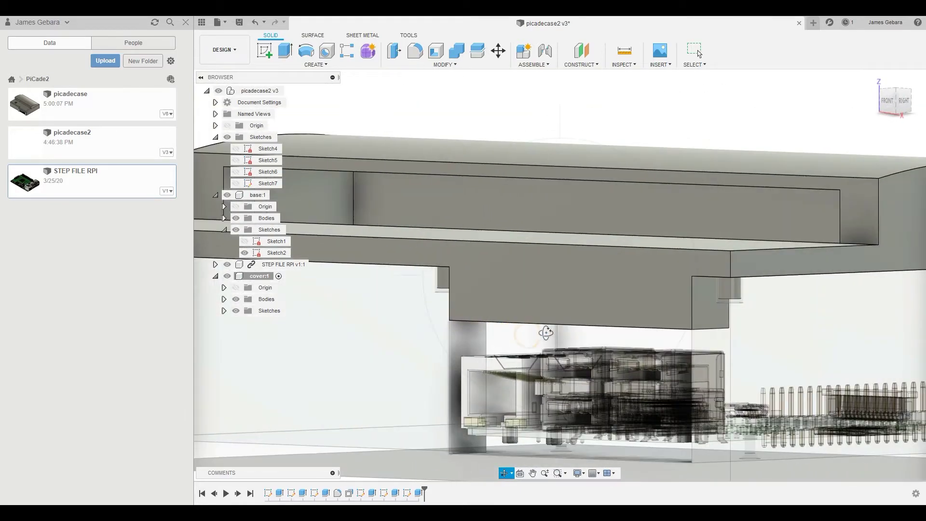
key(Escape)
click(563, 299)
key(r)
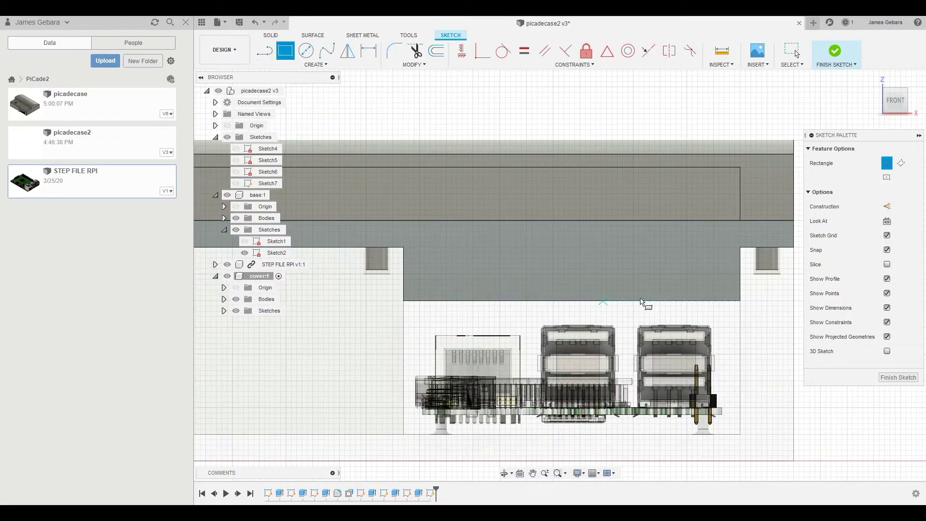
click(740, 301)
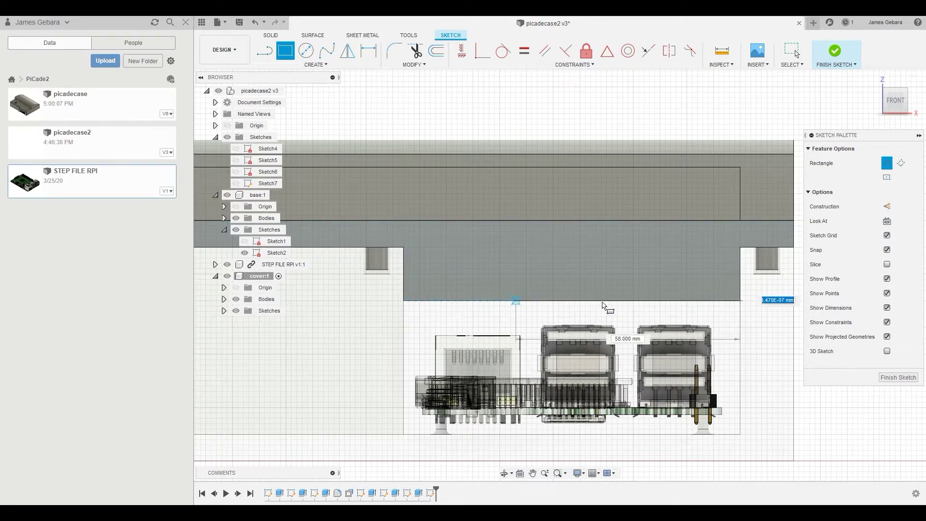
key(Escape)
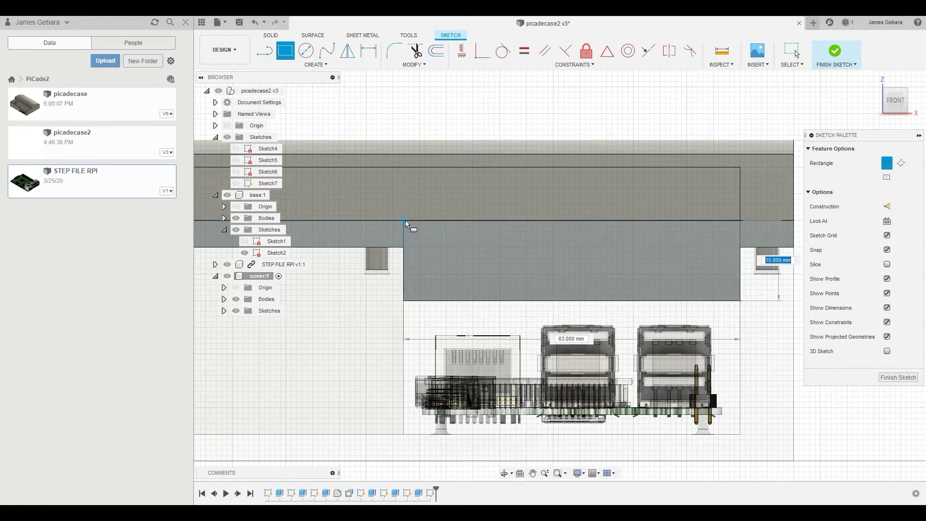
click(405, 220)
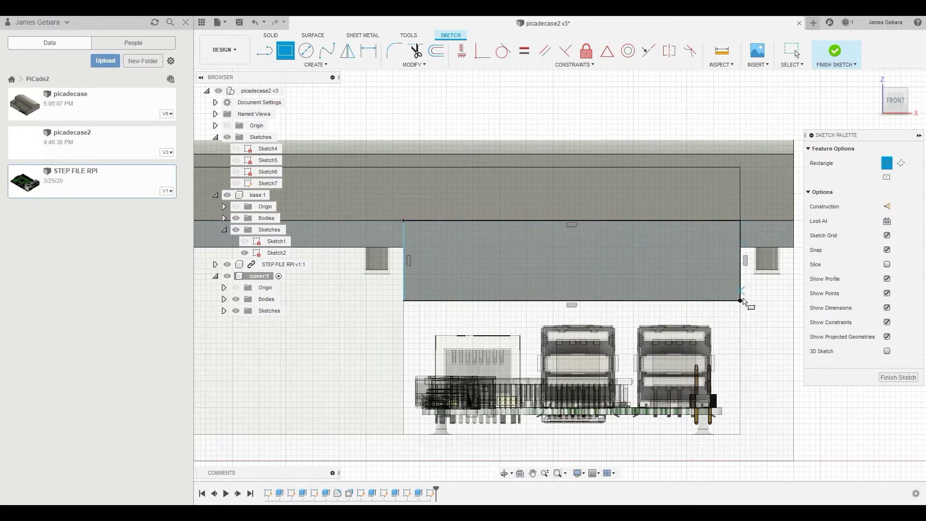
Step: Draw a second 63 mm wide rectangle over the block's upper strip and turn its lower edge into a construction line
click(743, 248)
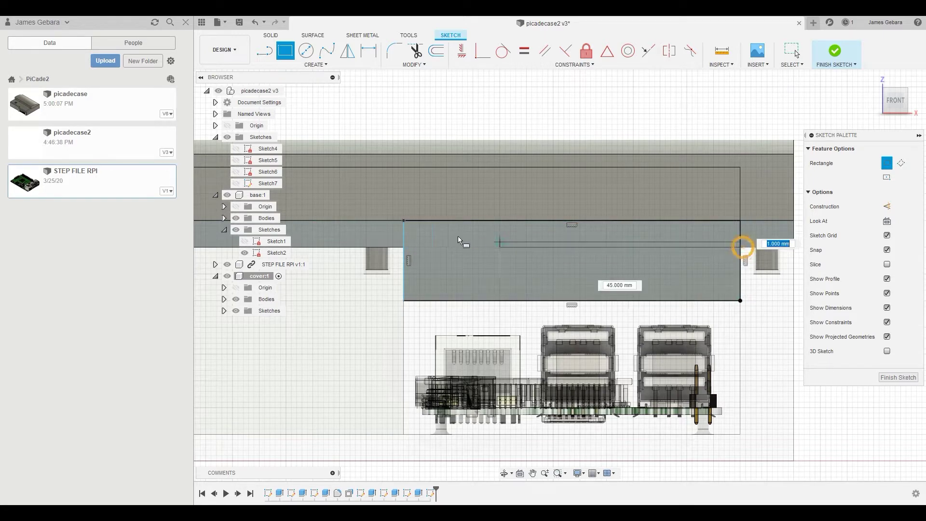
click(405, 220)
key(Escape)
click(490, 248)
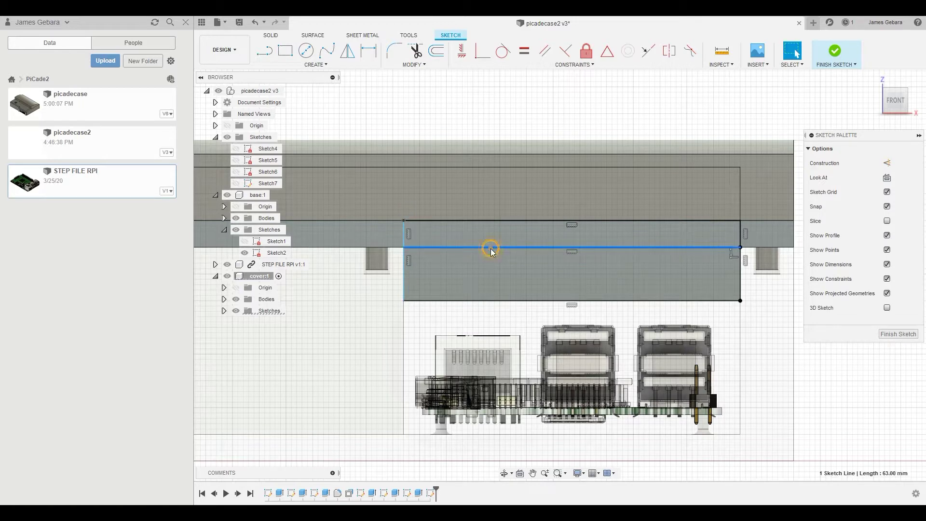
key(x)
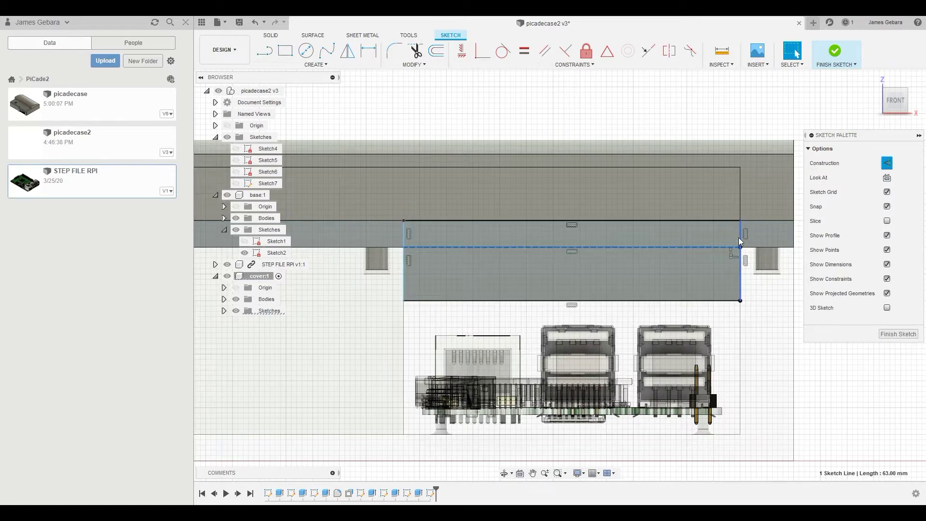
click(740, 238)
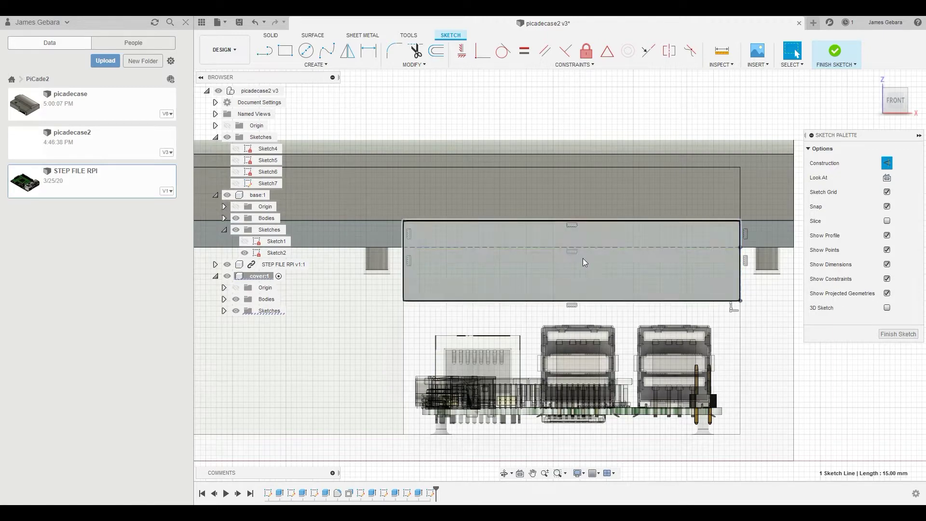
Step: Draw a 10 × 5 mm rectangle on the plate's edge directly left of the block
scroll(582, 259, down, 3)
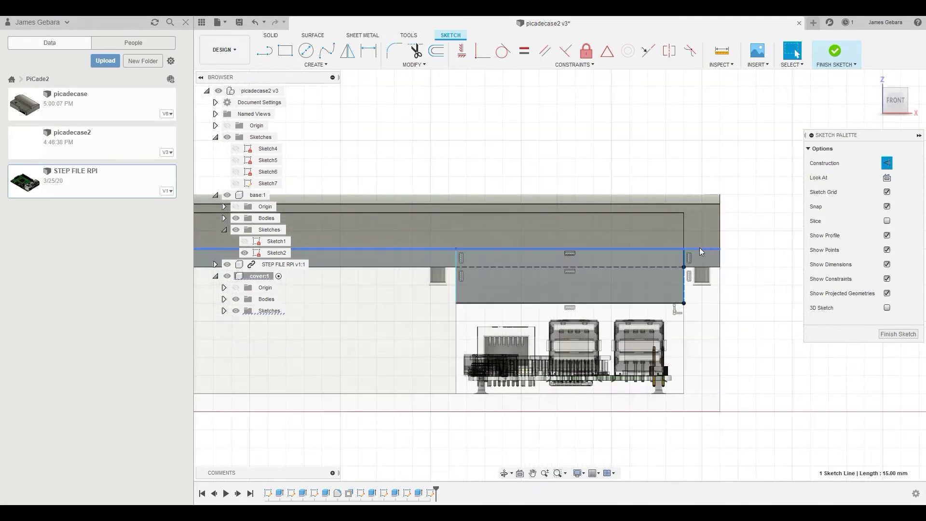
scroll(699, 248, up, 3)
scroll(686, 255, down, 2)
click(694, 262)
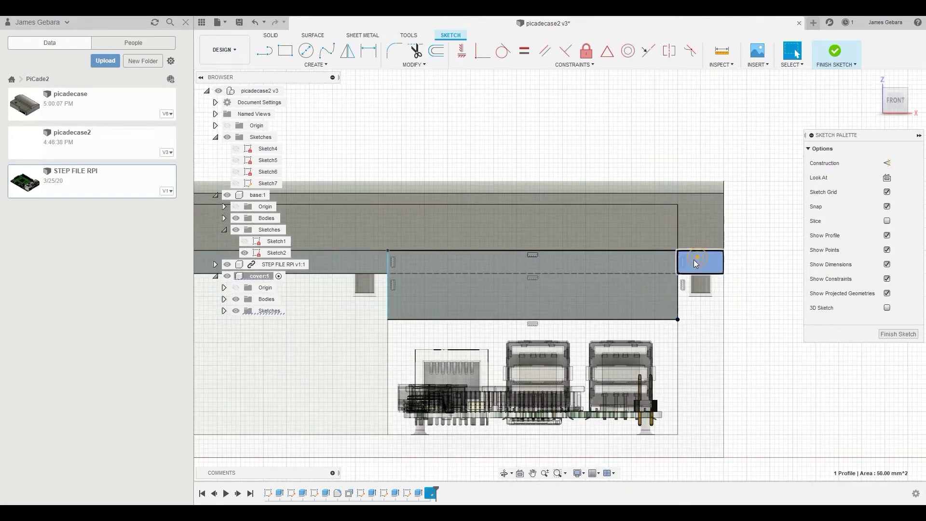
key(r)
click(389, 250)
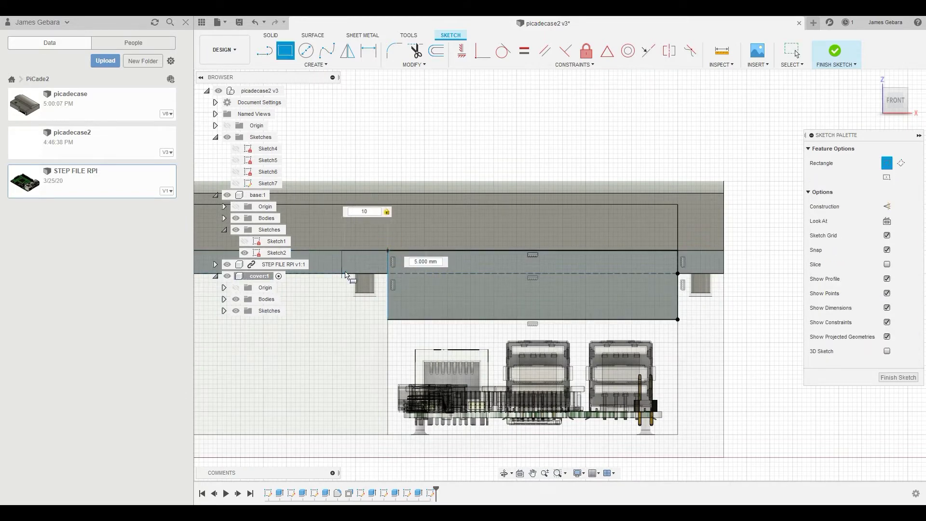
click(345, 272)
key(Escape)
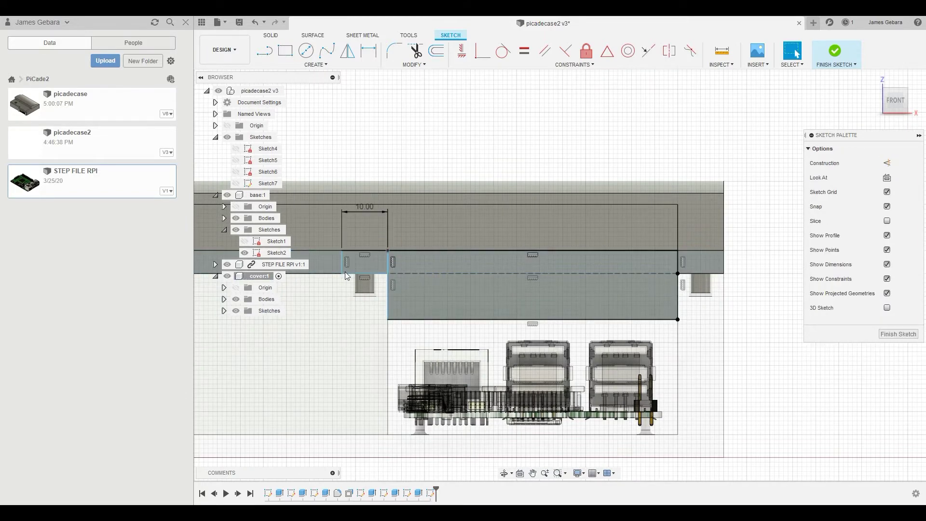
Step: Extrude the two small profiles on either side of the block 10 mm outward, joined to the cover
click(375, 271)
shift+click(701, 262)
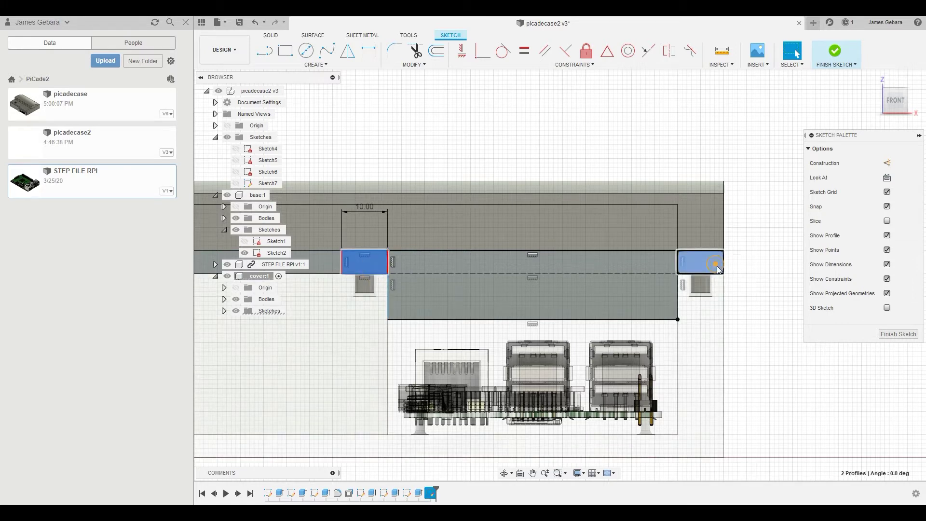
shift+click(633, 267)
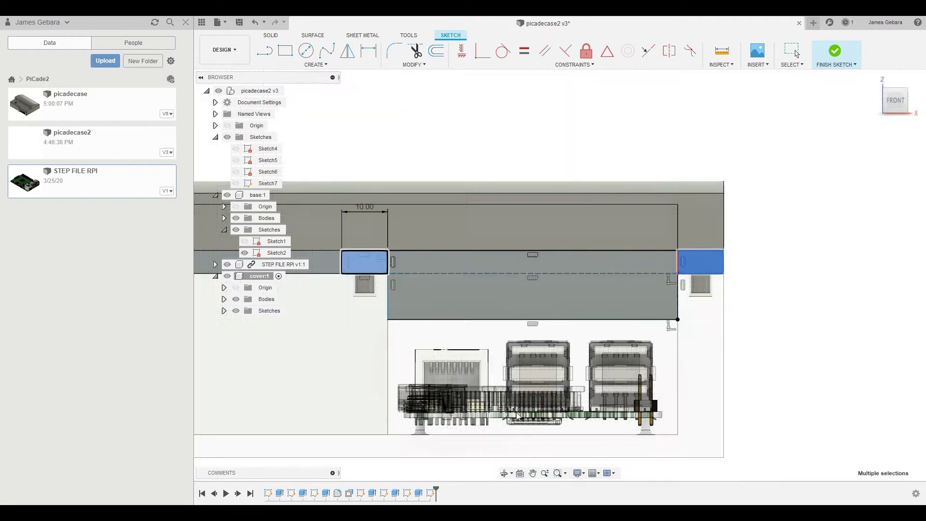
key(e)
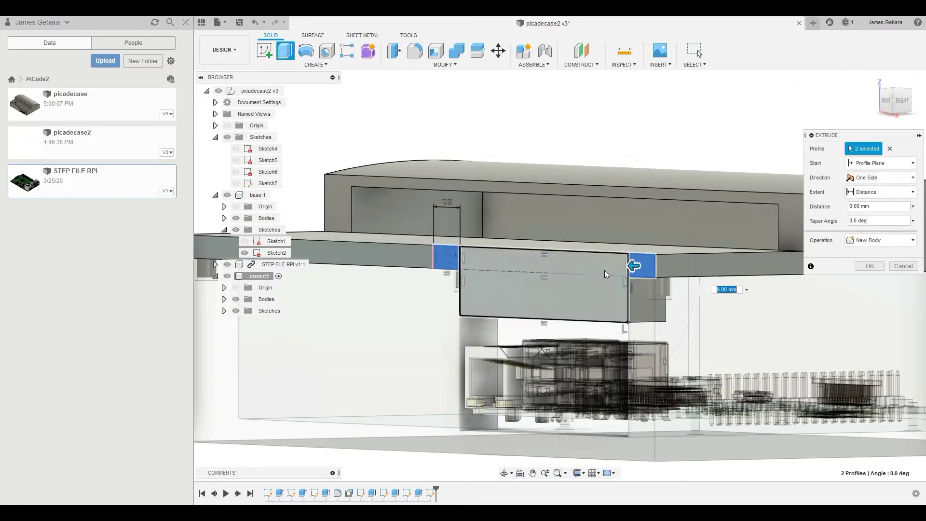
drag(634, 267, 596, 272)
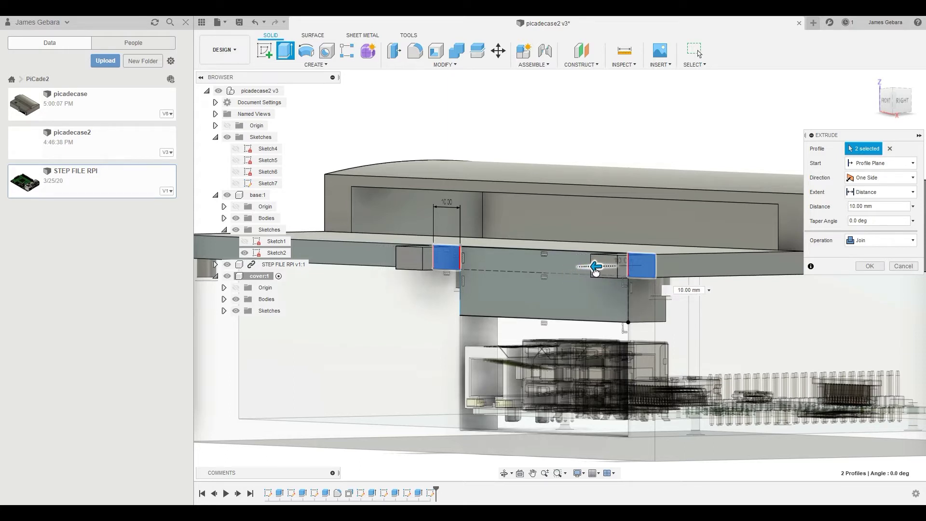
click(870, 266)
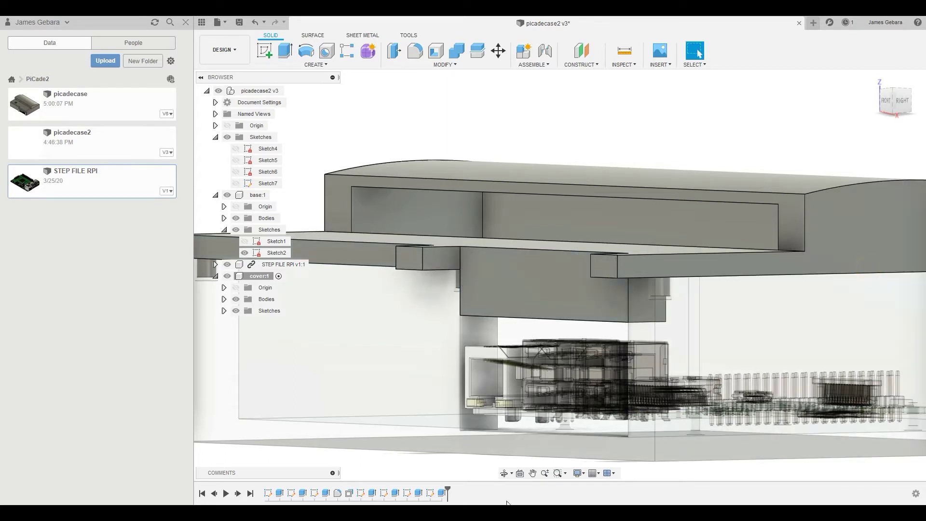
Step: Start a sketch on the cover's underside and draw a 10 mm square over each of the two protruding tabs
click(503, 473)
drag(579, 314, 693, 227)
key(Escape)
click(677, 237)
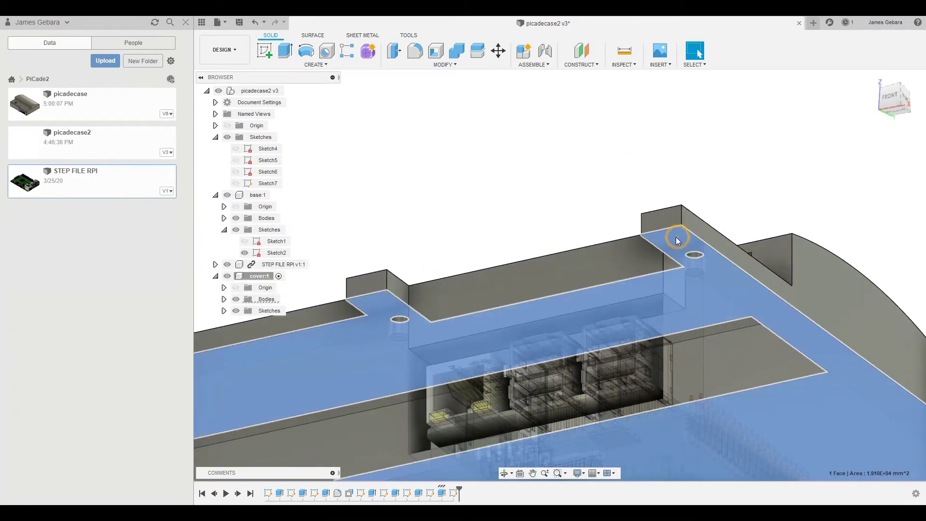
key(r)
click(577, 254)
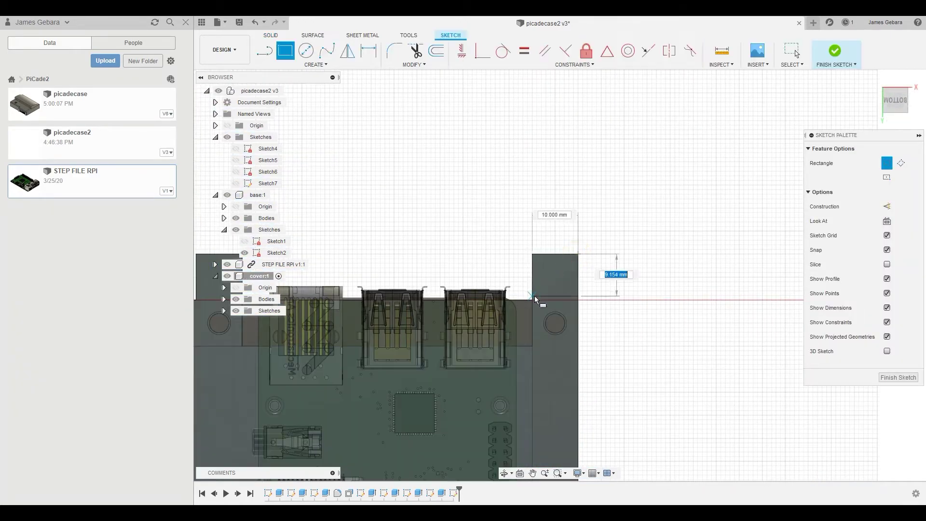
click(534, 300)
scroll(492, 304, down, 3)
scroll(386, 280, up, 5)
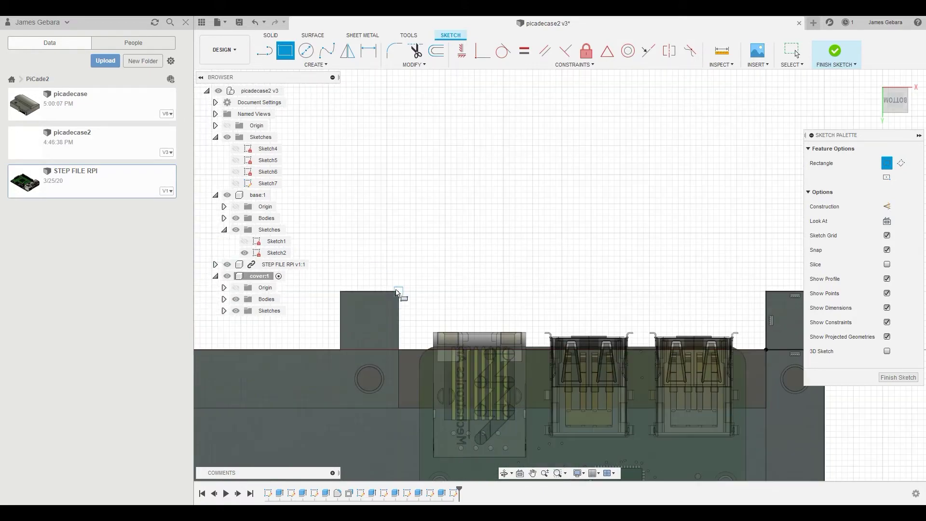
key(Escape)
scroll(410, 333, down, 3)
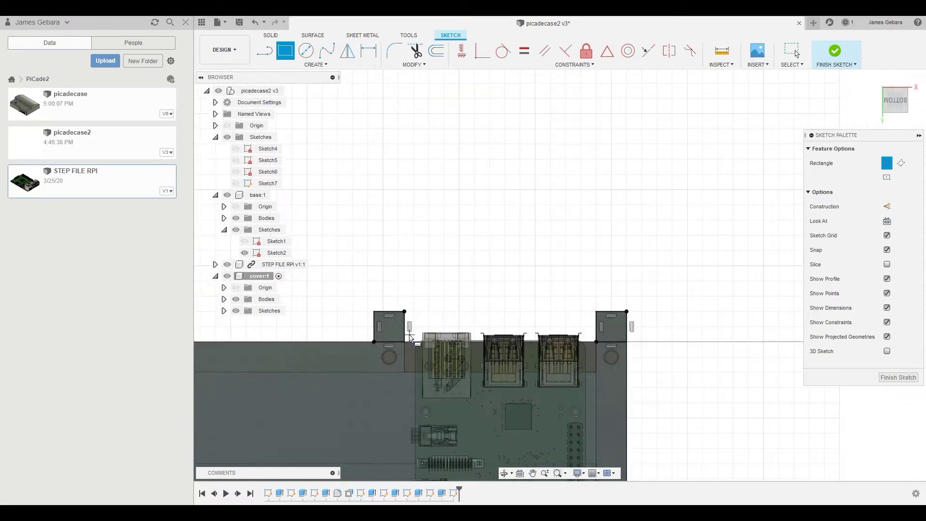
key(Escape)
Step: Extrude both squares about 30 mm downward to form two legs beside the port opening
click(398, 328)
ctrl+click(612, 331)
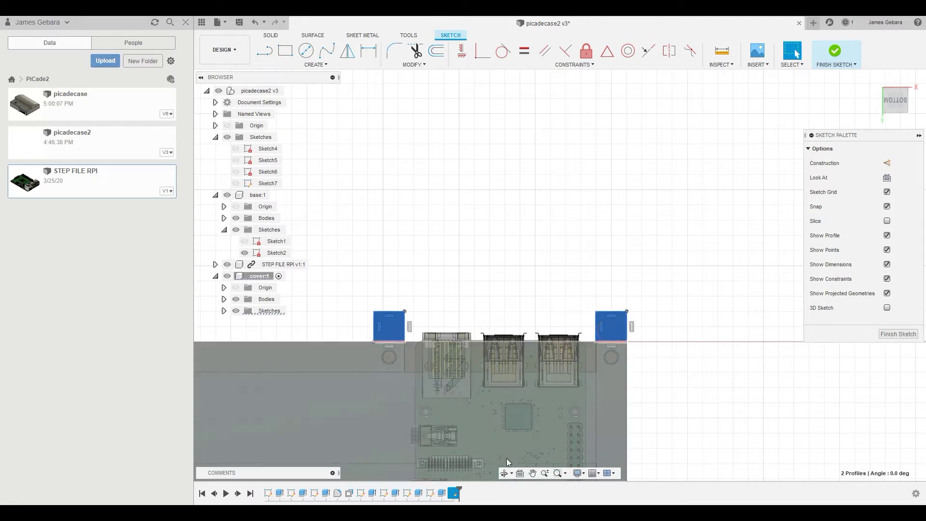
click(504, 473)
mouse_move(487, 386)
mouse_down()
mouse_move(468, 346)
mouse_move(478, 321)
mouse_up()
click(887, 177)
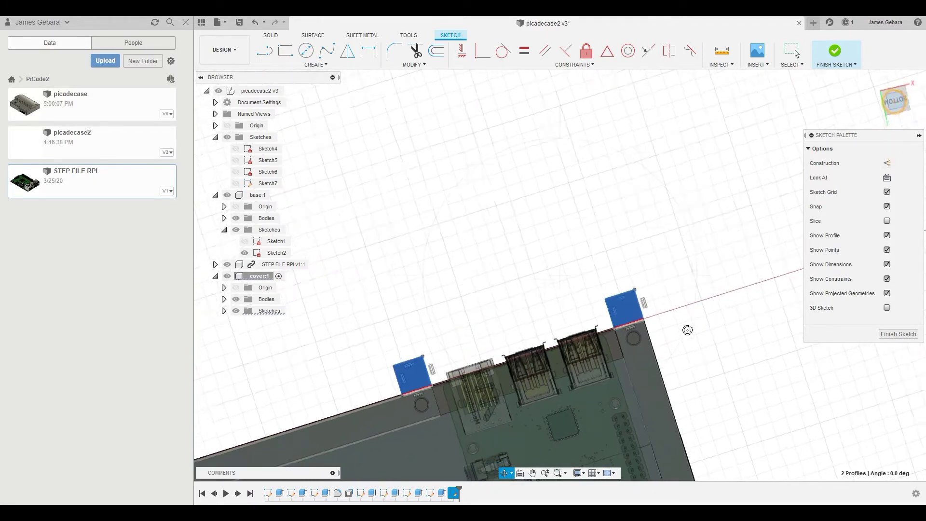
key(e)
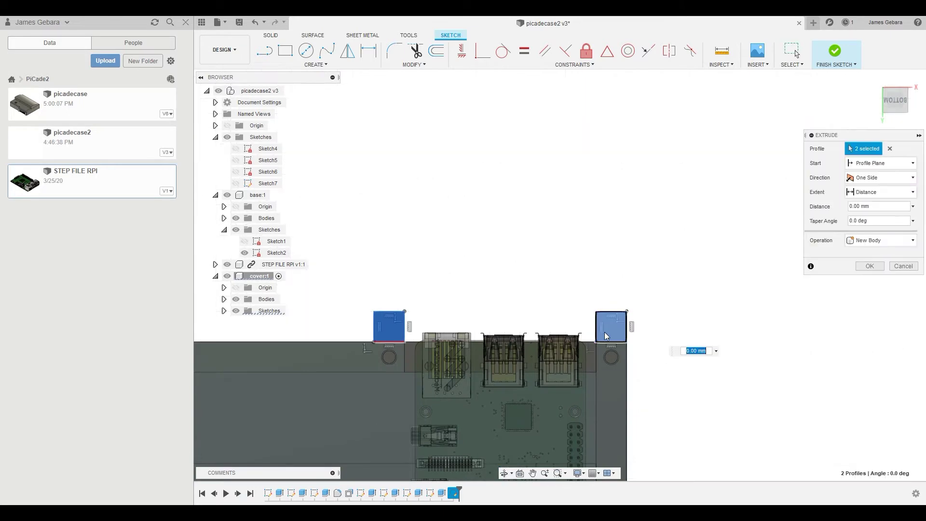
click(502, 472)
drag(502, 472, 620, 375)
key(Escape)
click(504, 473)
drag(555, 434, 609, 426)
click(871, 266)
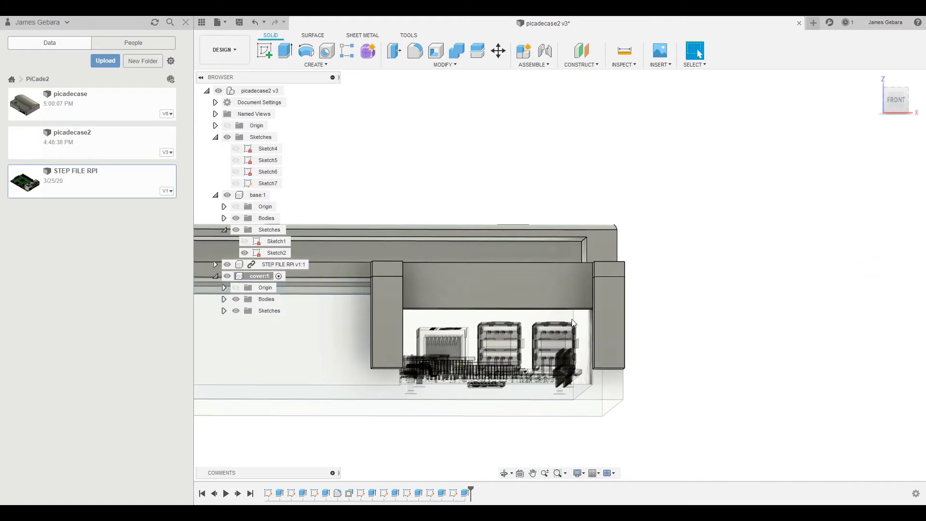
Step: Try to offset the inner side face of the right tab across to the left tab
scroll(575, 297, up, 3)
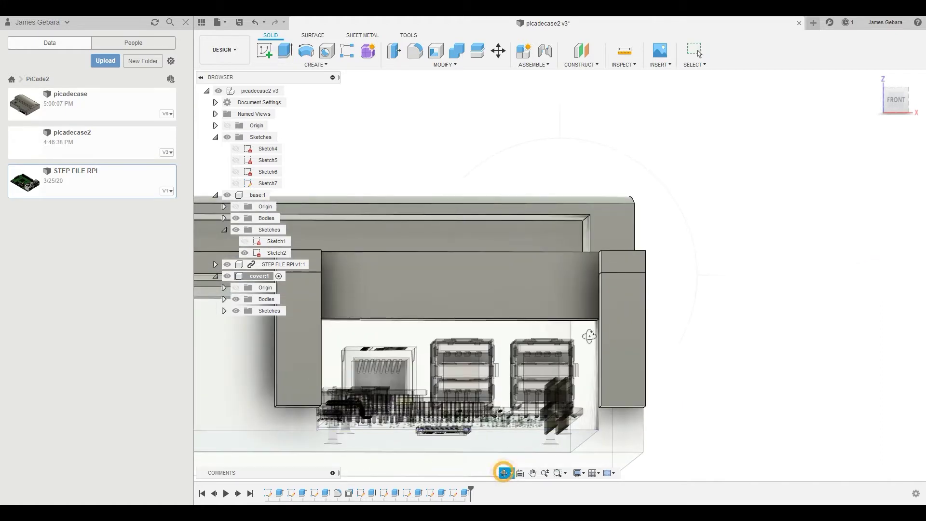
drag(628, 313, 618, 284)
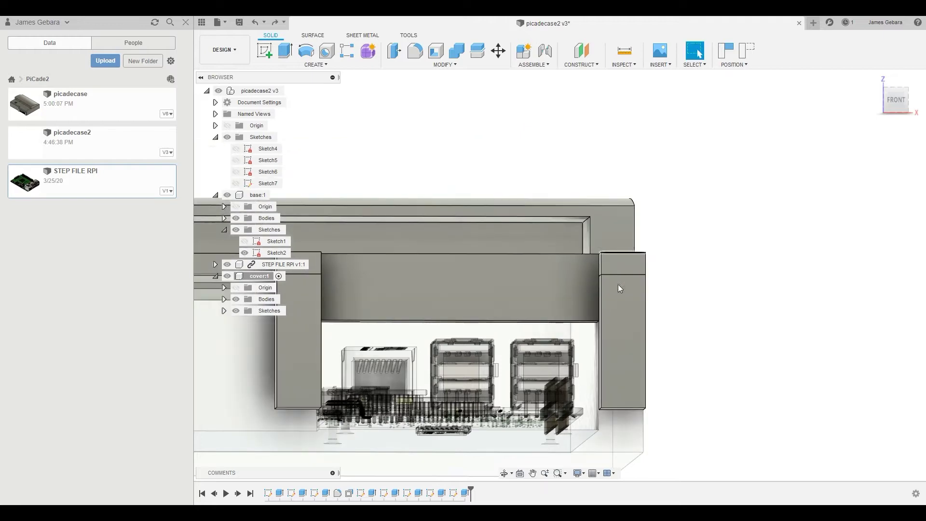
click(503, 474)
drag(540, 385, 574, 377)
key(Escape)
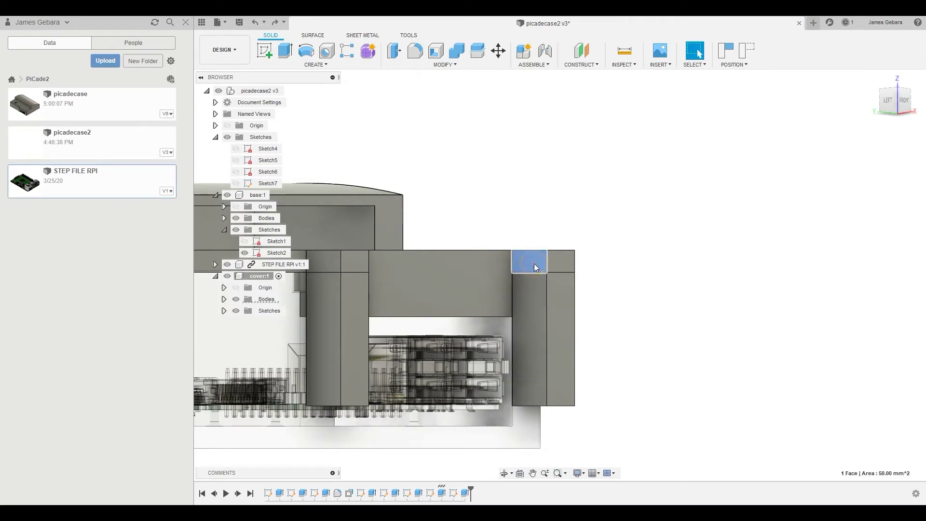
key(q)
drag(530, 263, 351, 266)
shift+middle_drag(501, 454, 554, 241)
key(Return)
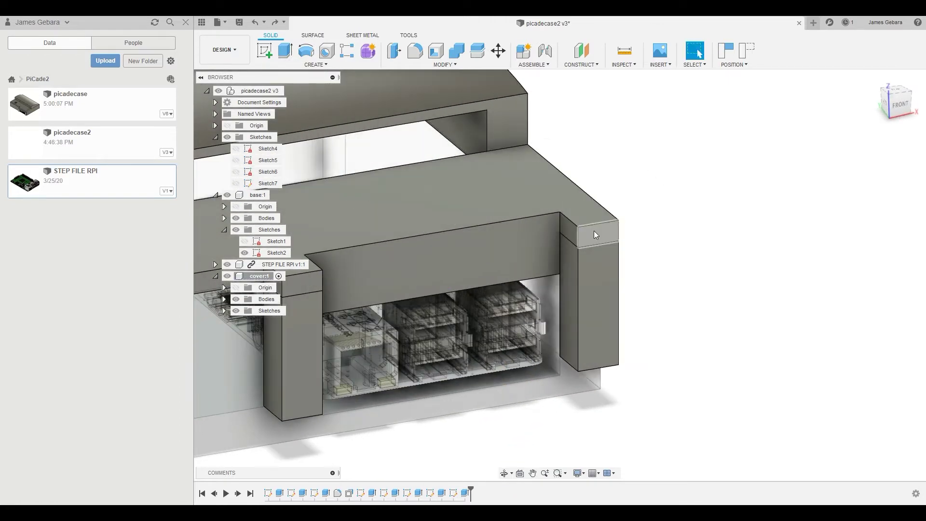
Step: Offset the inner side face of the right tab 64 mm to bridge the gap to the left tab
click(574, 231)
key(q)
drag(504, 242, 485, 247)
click(896, 164)
click(879, 187)
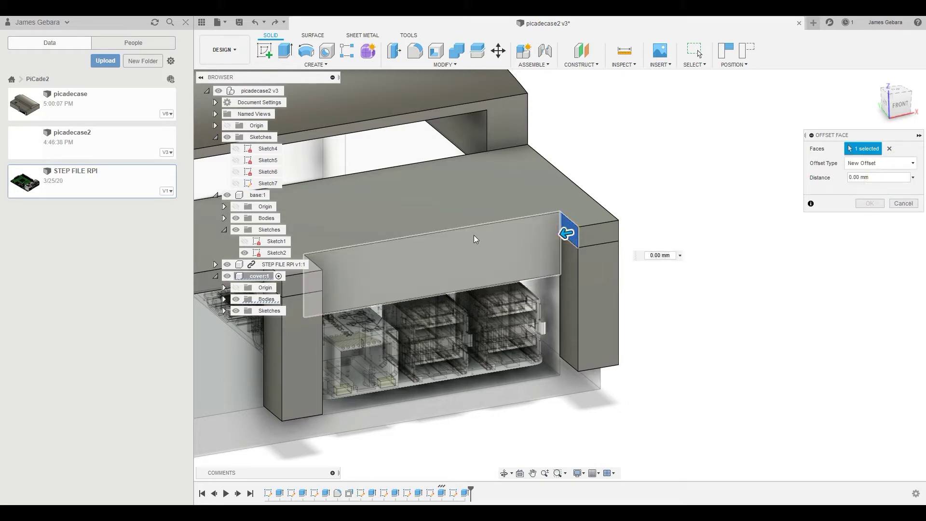
drag(568, 233, 310, 264)
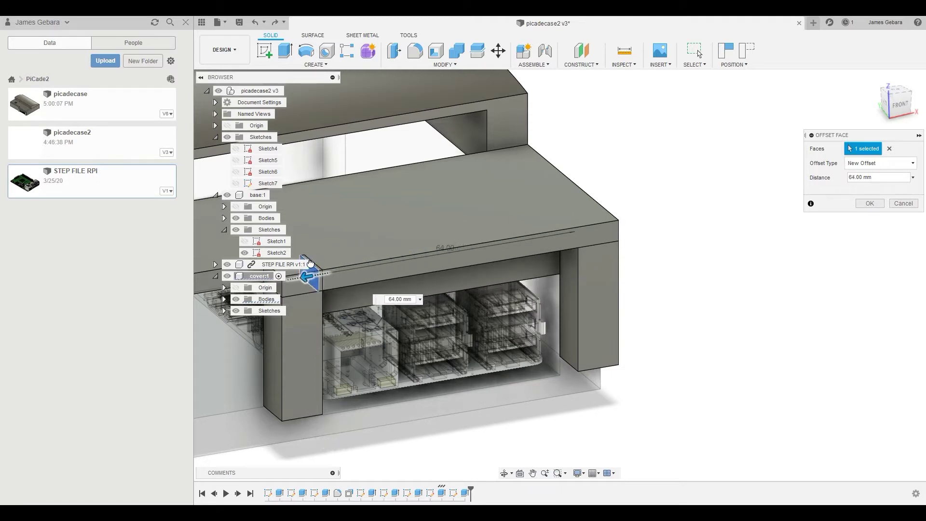
click(870, 203)
Step: Sketch a square of about 10 mm at the upper end of the left leg's inner side face
click(505, 473)
drag(482, 308, 469, 366)
drag(430, 281, 388, 268)
key(Escape)
click(388, 280)
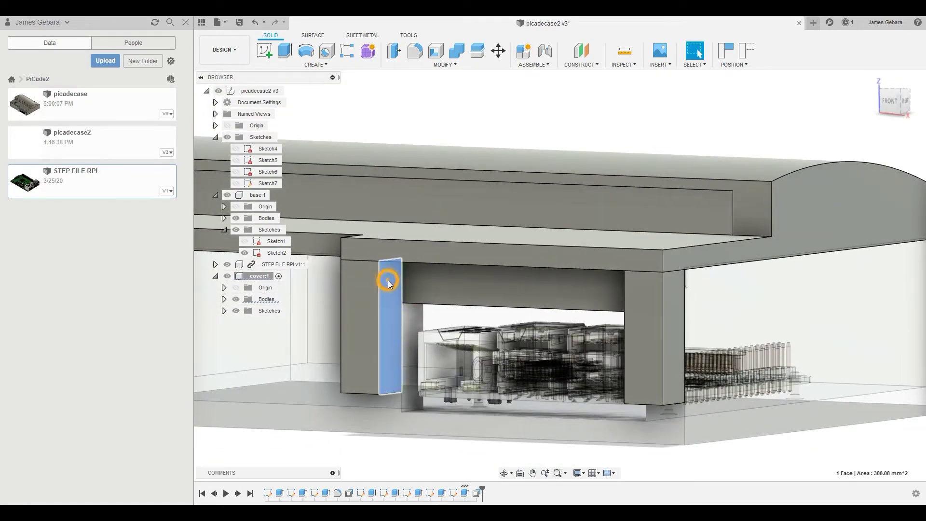
click(517, 274)
key(r)
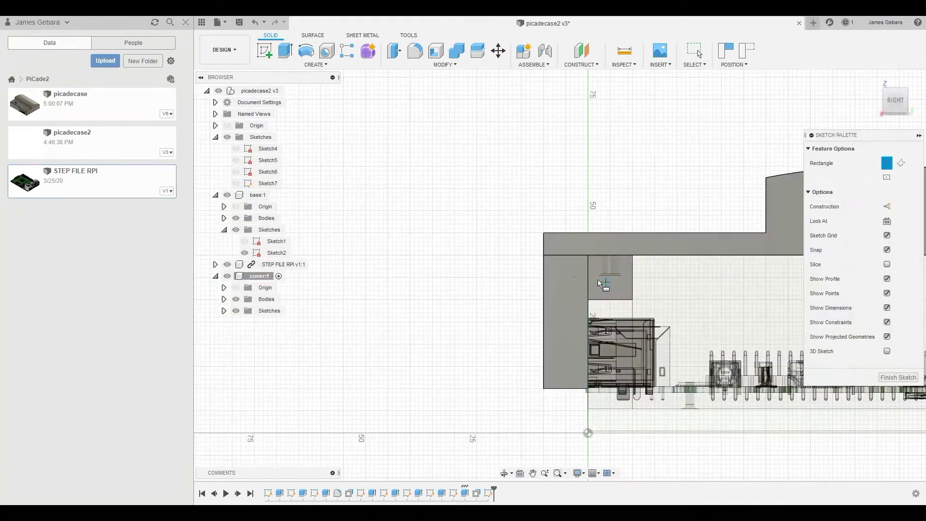
click(529, 244)
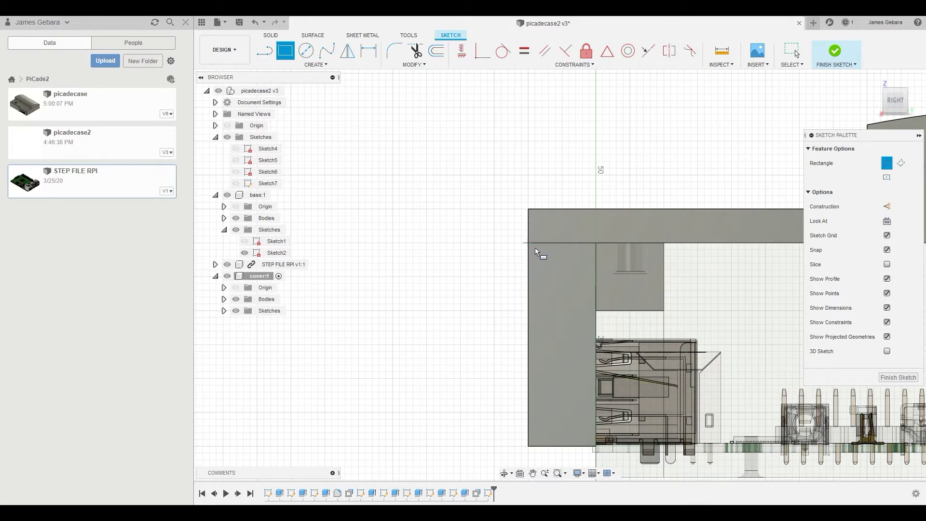
click(596, 312)
Step: Extrude the square 63 mm across to the right leg, joined to the cover, as a bridge over the port opening
click(504, 473)
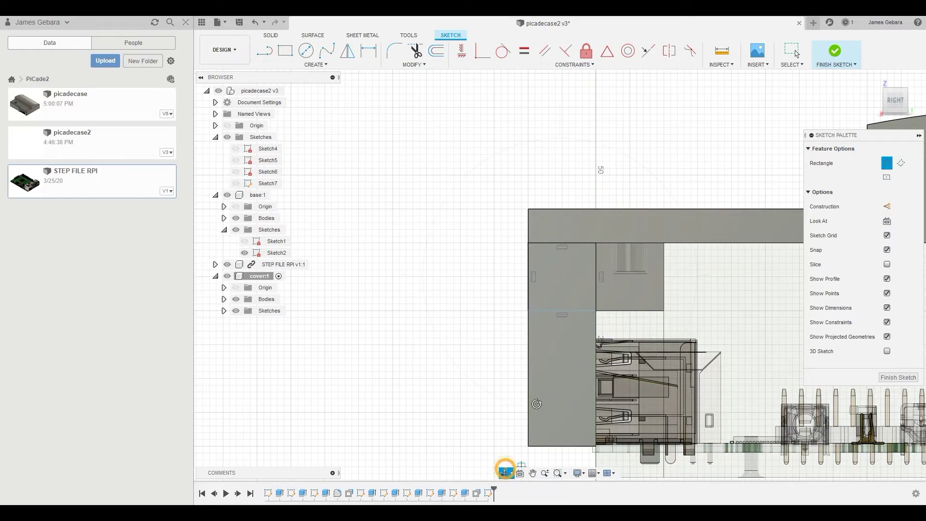
mouse_move(537, 405)
mouse_down()
mouse_move(556, 368)
mouse_move(547, 337)
mouse_move(522, 464)
mouse_move(565, 348)
mouse_move(551, 287)
mouse_up()
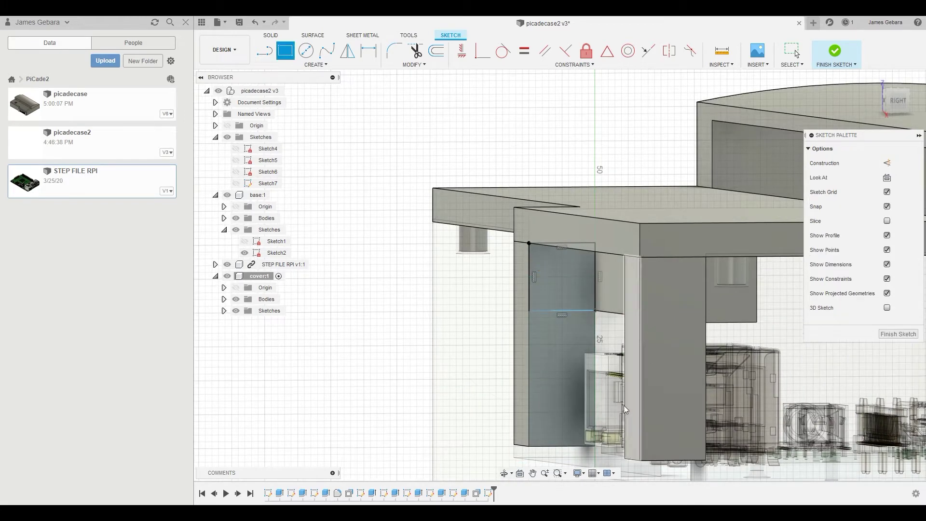
key(Escape)
click(555, 273)
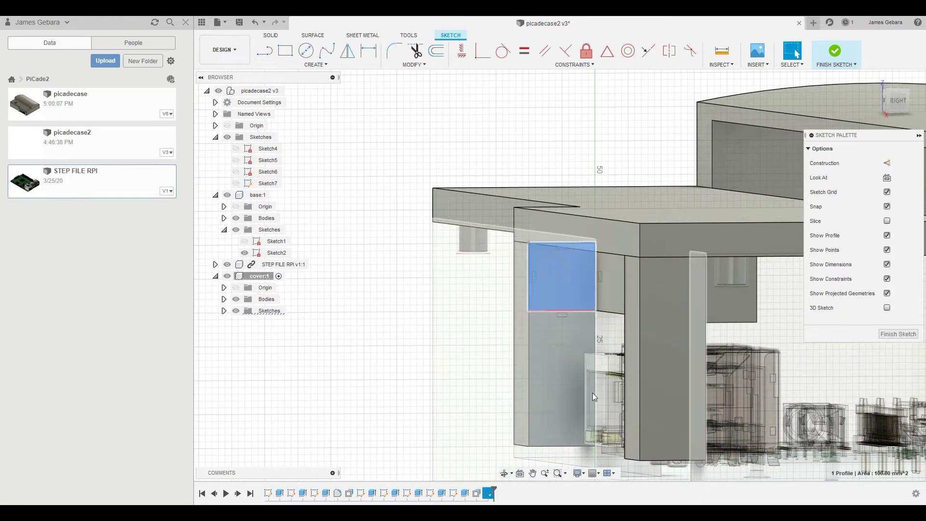
click(506, 474)
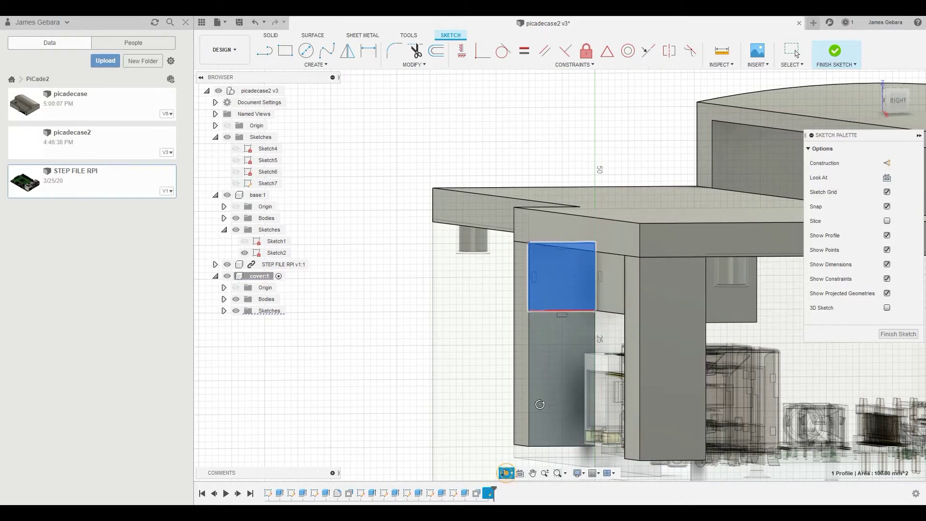
drag(549, 366, 497, 392)
click(892, 105)
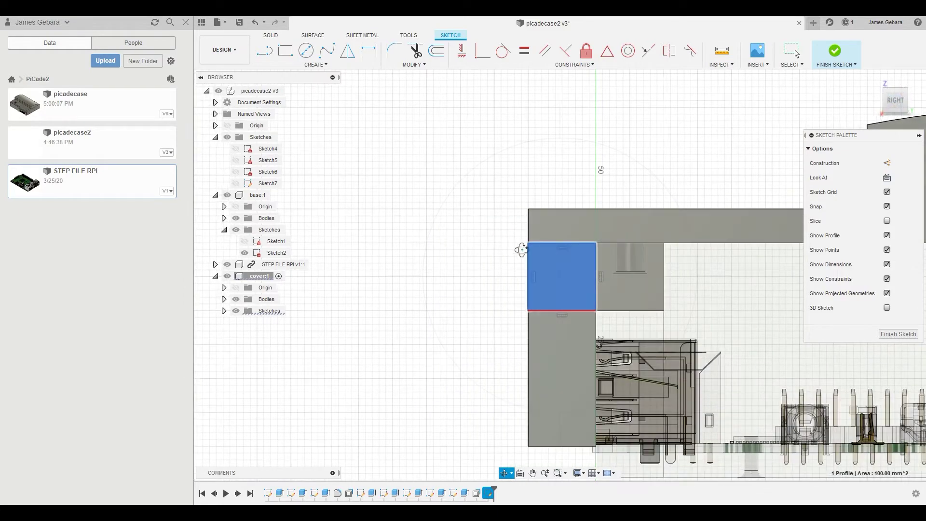
drag(577, 326, 605, 291)
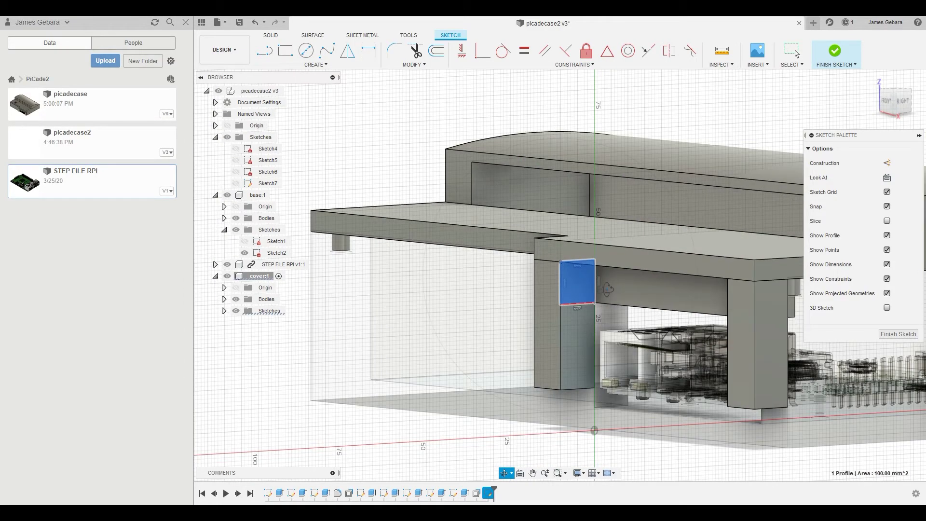
key(e)
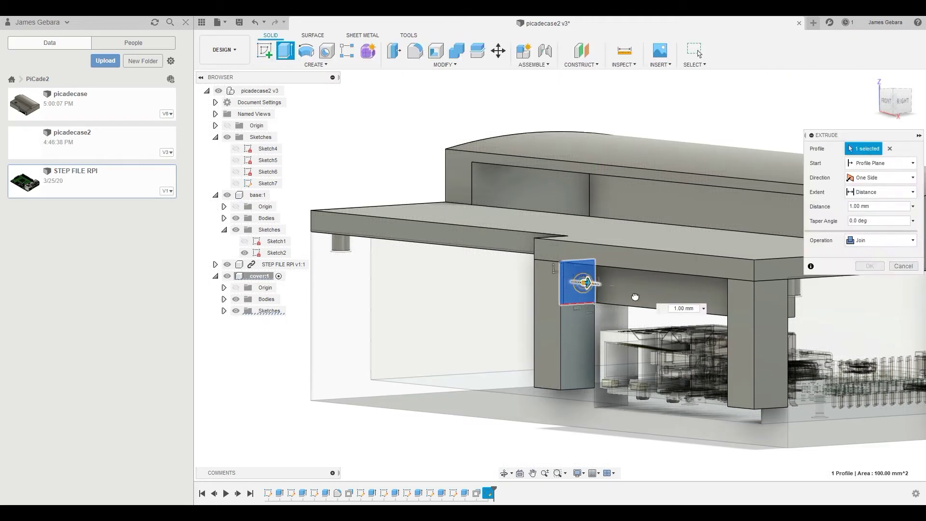
drag(635, 296, 749, 311)
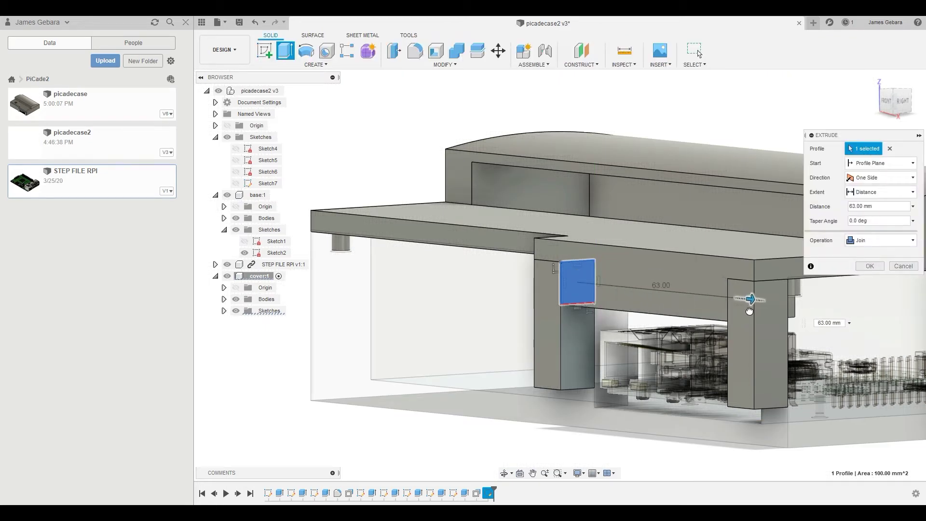
click(869, 266)
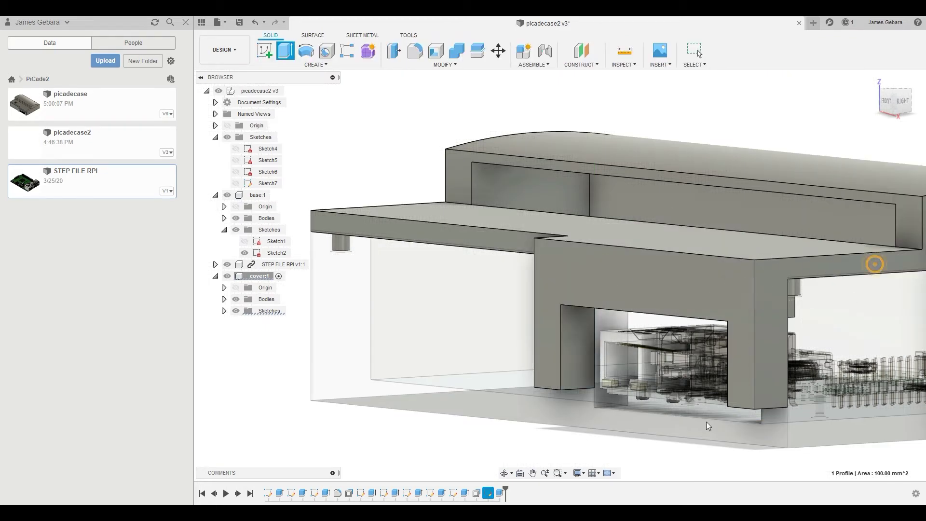
Step: Fillet the outer vertical corner edge of the frame's right leg with a 5 mm radius
click(505, 473)
drag(598, 361, 758, 346)
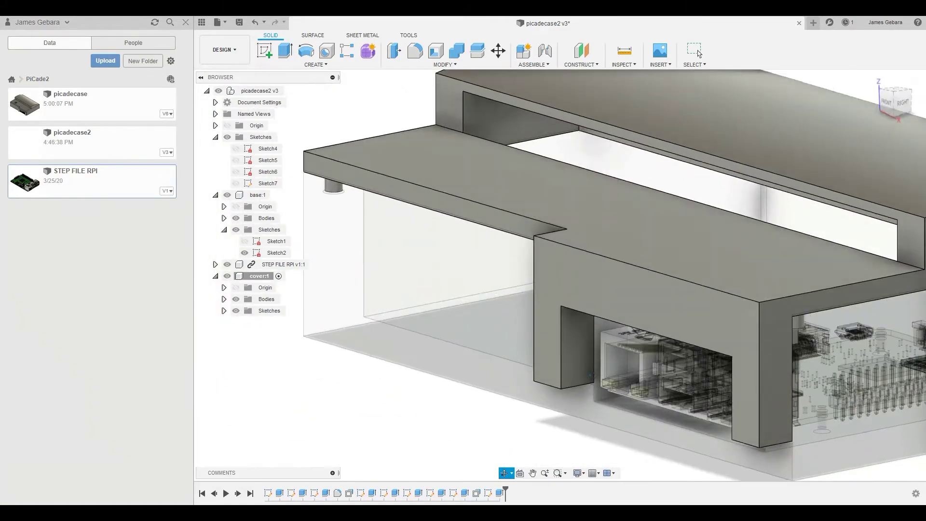
key(Escape)
click(759, 345)
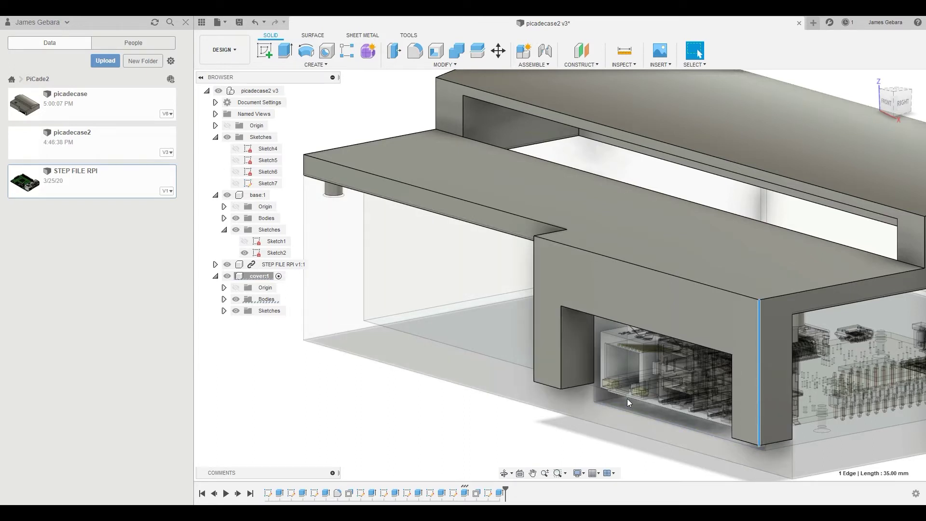
key(r)
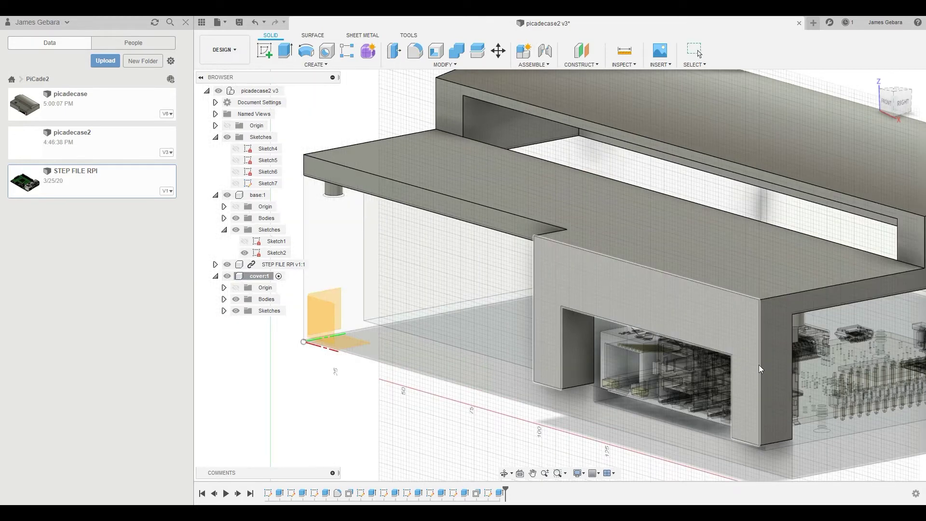
key(Escape)
click(759, 361)
text(f)
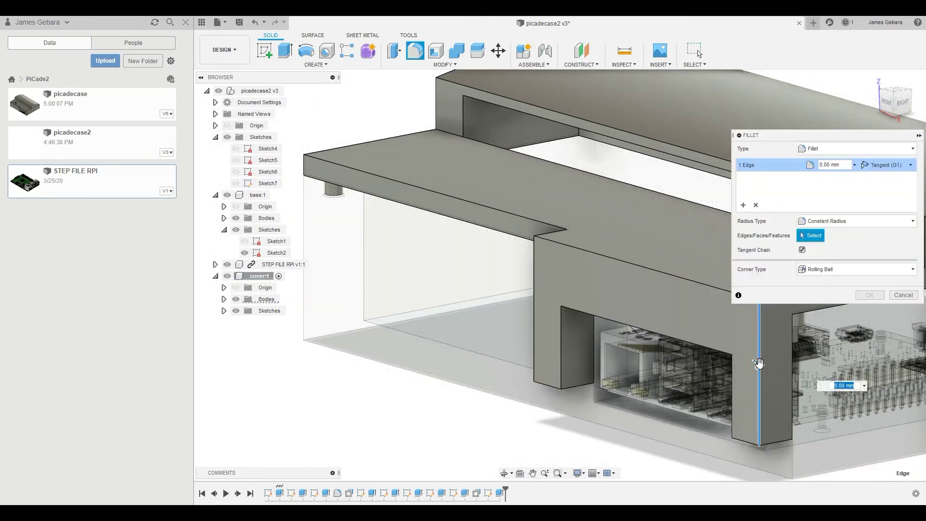
text(12)
key(Return)
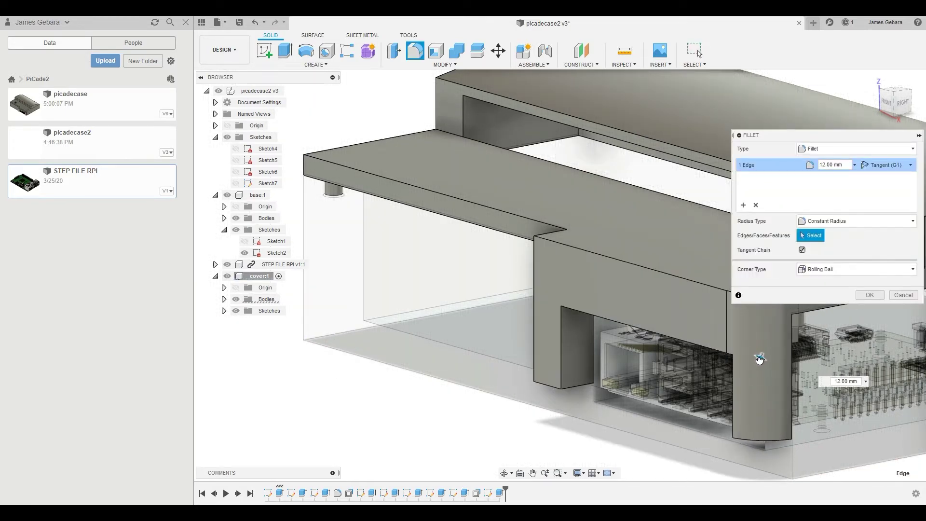
text(5.5)
key(Return)
text(5)
key(Return)
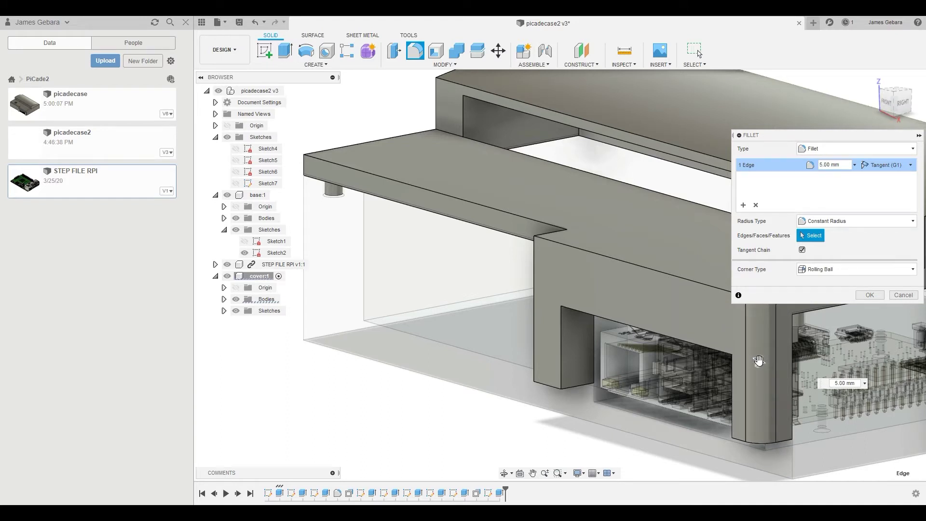
click(861, 296)
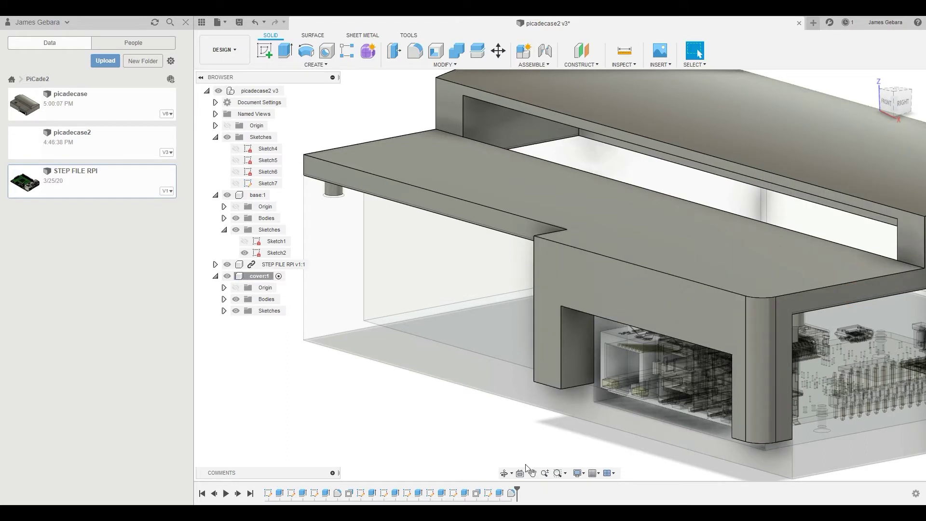
Step: Fillet the outer vertical corner edge of the frame's left leg with a 5 mm radius
shift+middle_drag(562, 406, 542, 324)
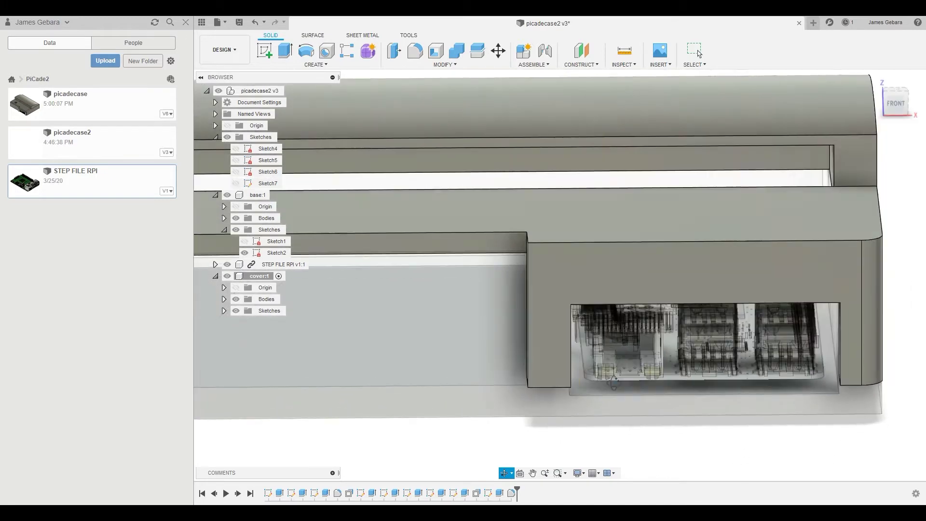
scroll(540, 310, up, 4)
click(527, 300)
key(f)
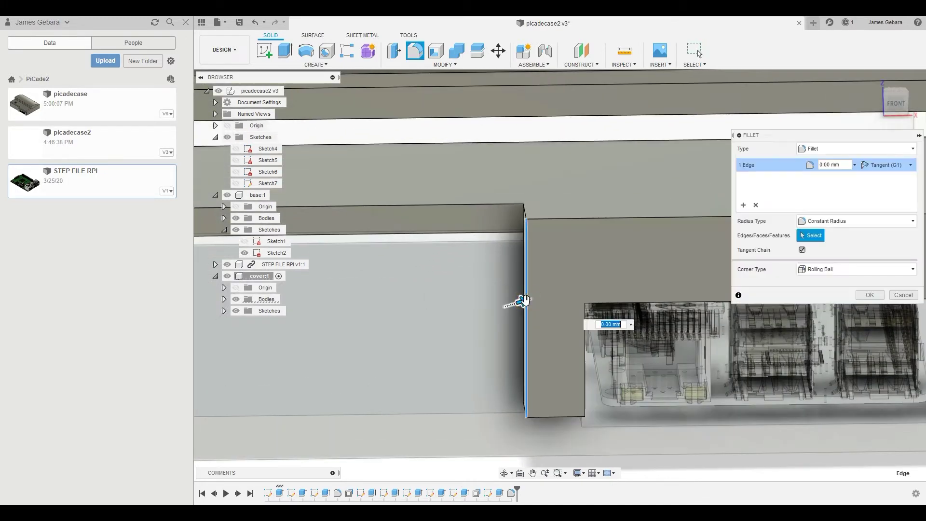
drag(532, 299, 534, 299)
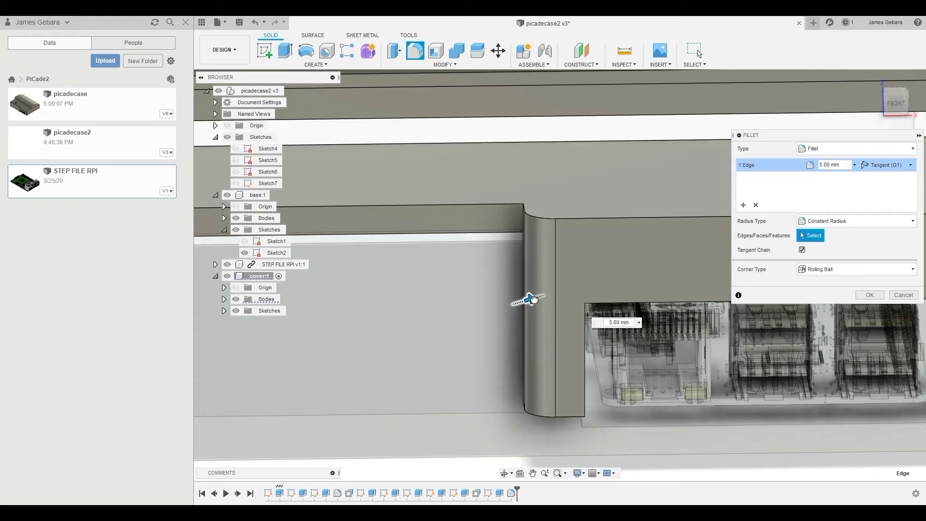
click(874, 297)
Step: Fillet the chain of upper edges running around the protruding frame and along the cover's right side with a 5 mm radius
scroll(826, 289, up, 5)
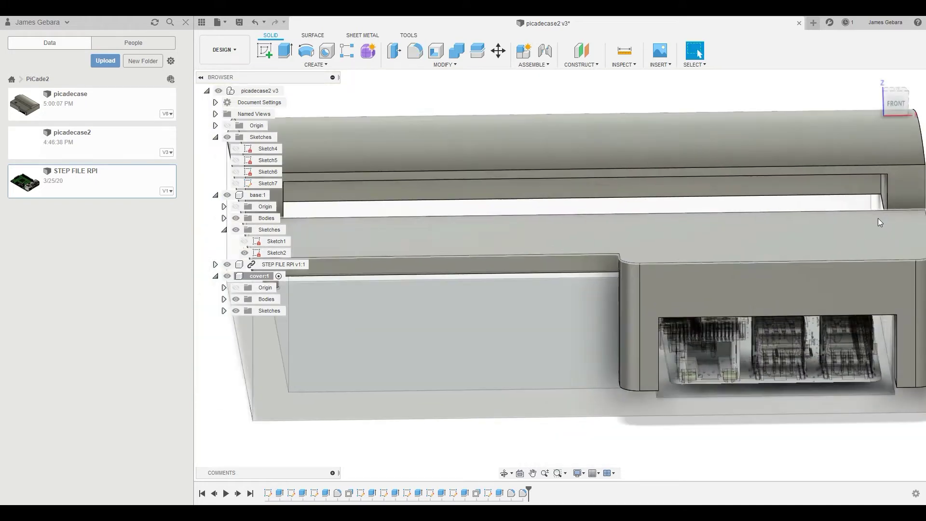
click(827, 265)
key(f)
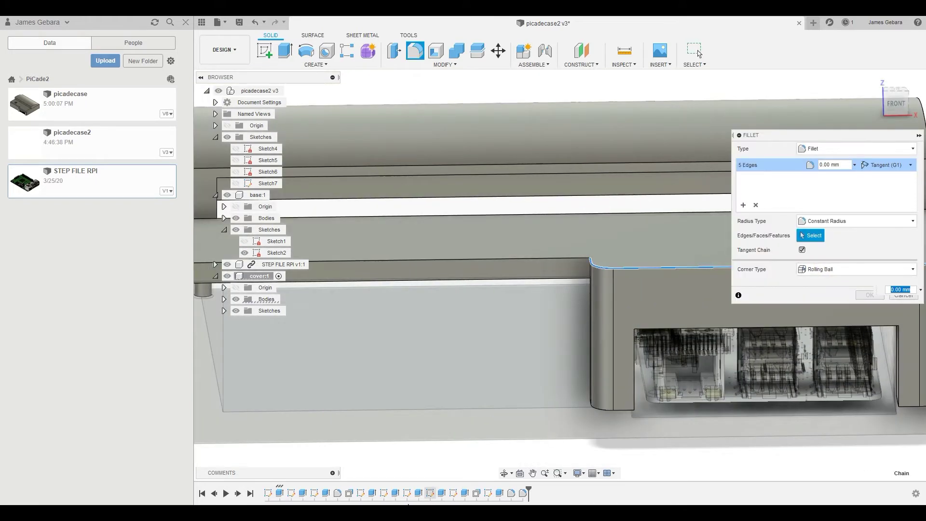
click(504, 473)
drag(499, 444, 660, 337)
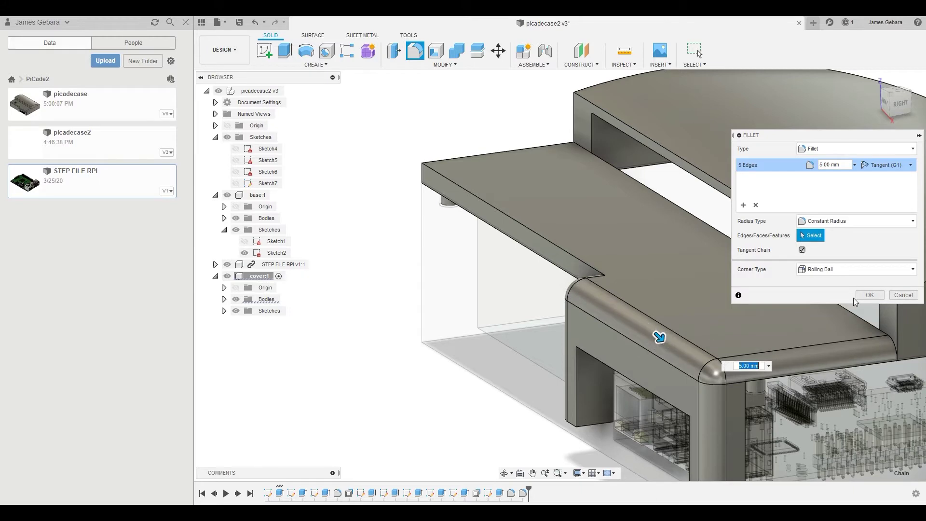
click(869, 294)
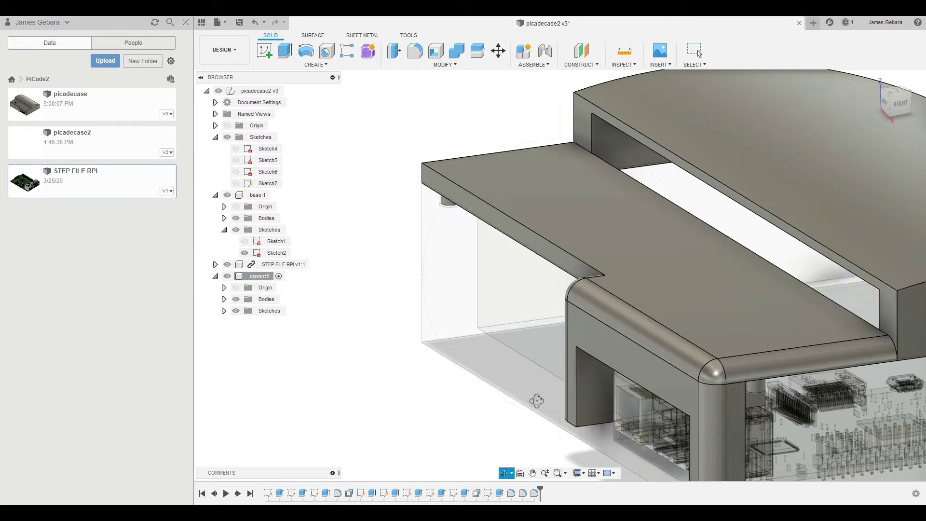
Step: Fillet the long upper front edge of the cover, left of the frame, with a 5.5 mm radius
shift+middle_drag(533, 399, 524, 258)
key(f)
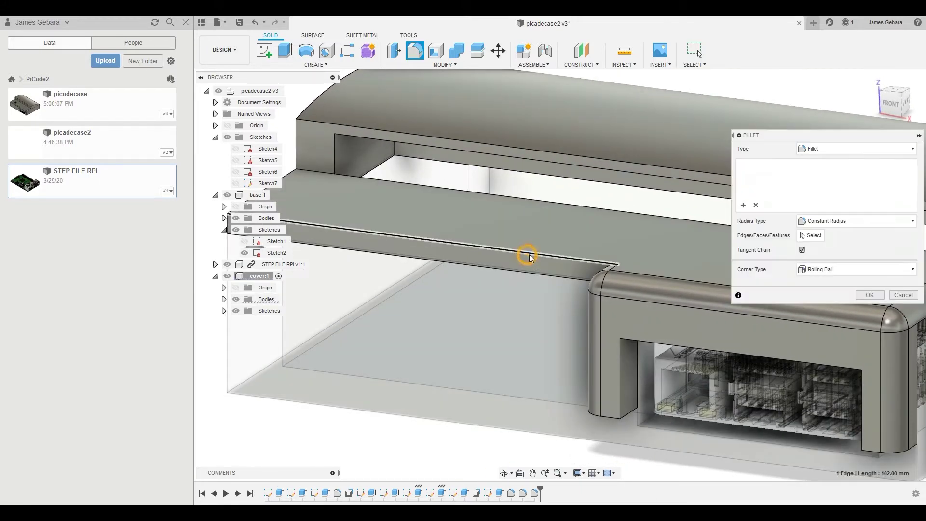
click(527, 256)
text(50)
key(Return)
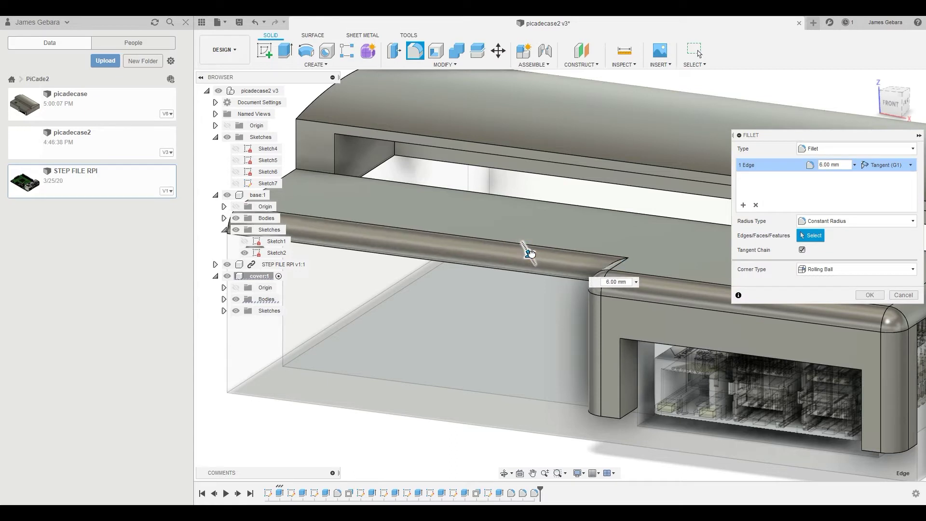
text(5.5)
key(Return)
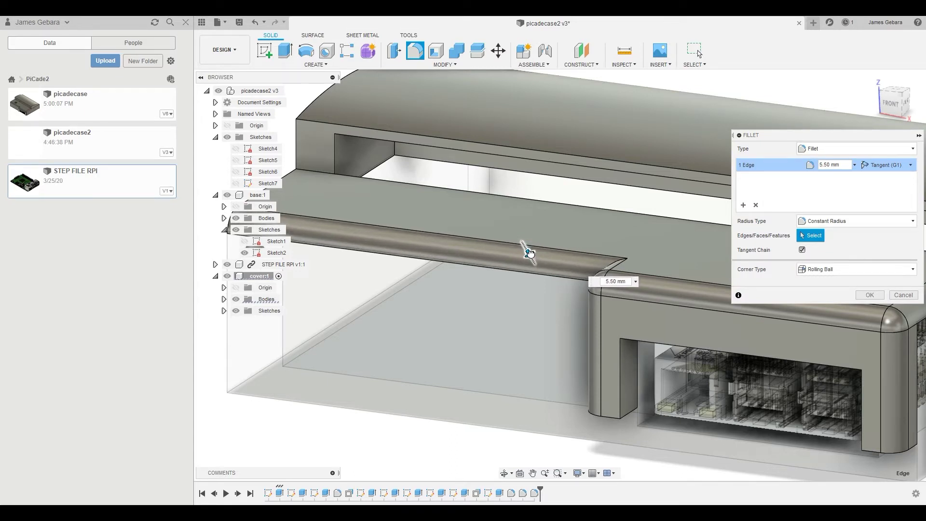
text(4.5)
key(Return)
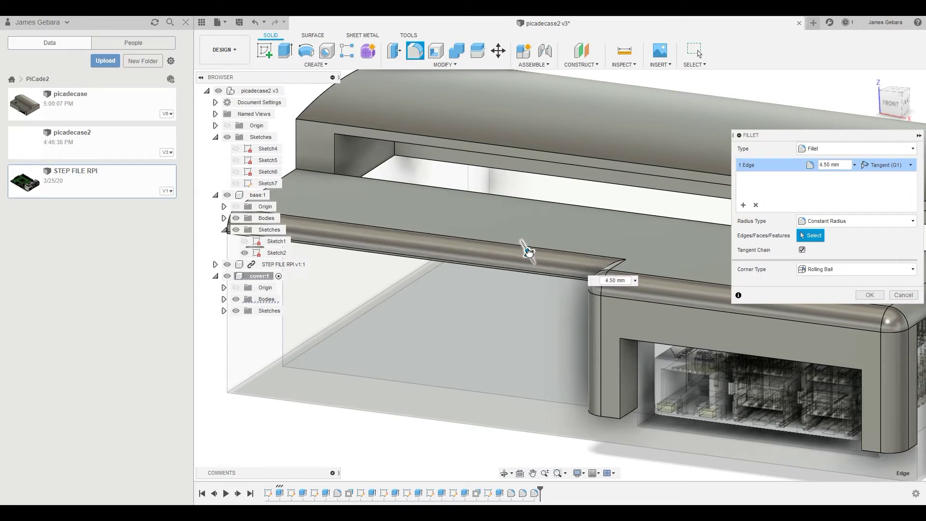
text(5.5)
key(Return)
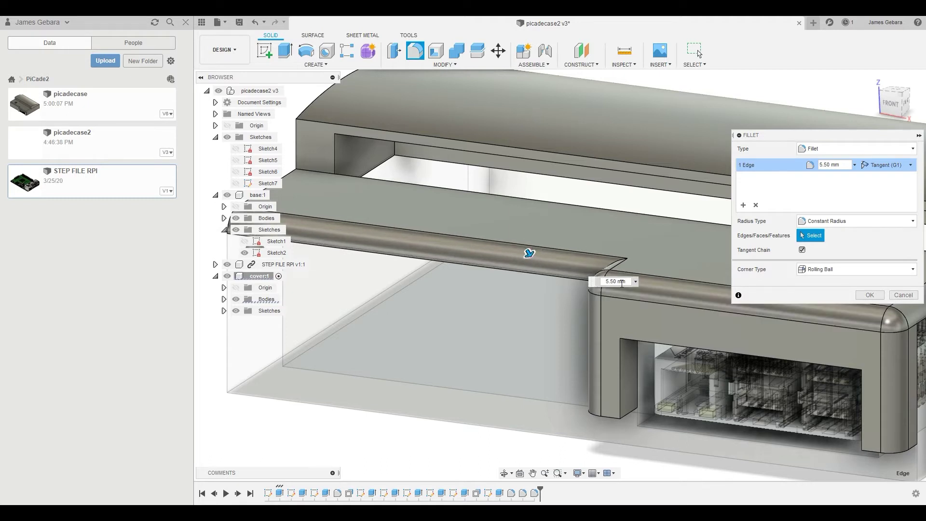
key(Return)
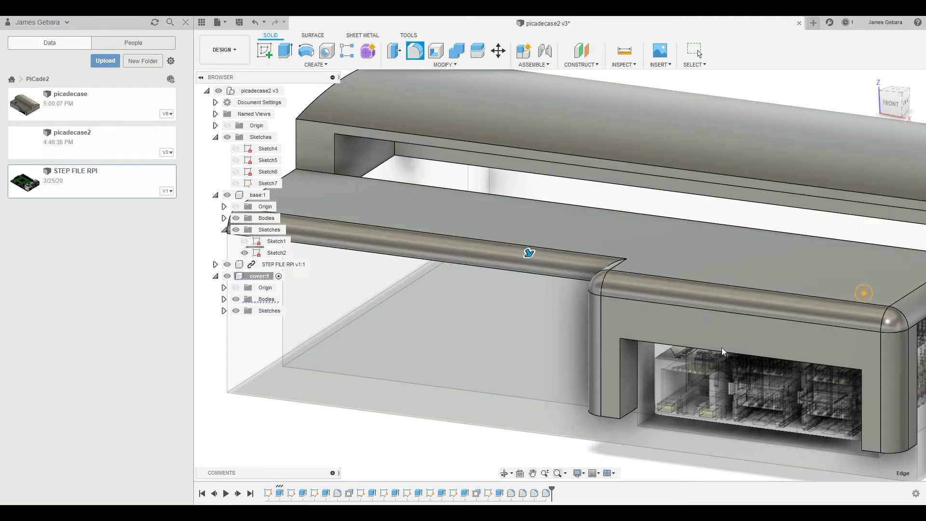
Step: Try to fillet the upper edge at the cover's left end with radii of 4 mm and 5 mm
click(503, 473)
drag(496, 378, 608, 379)
key(Escape)
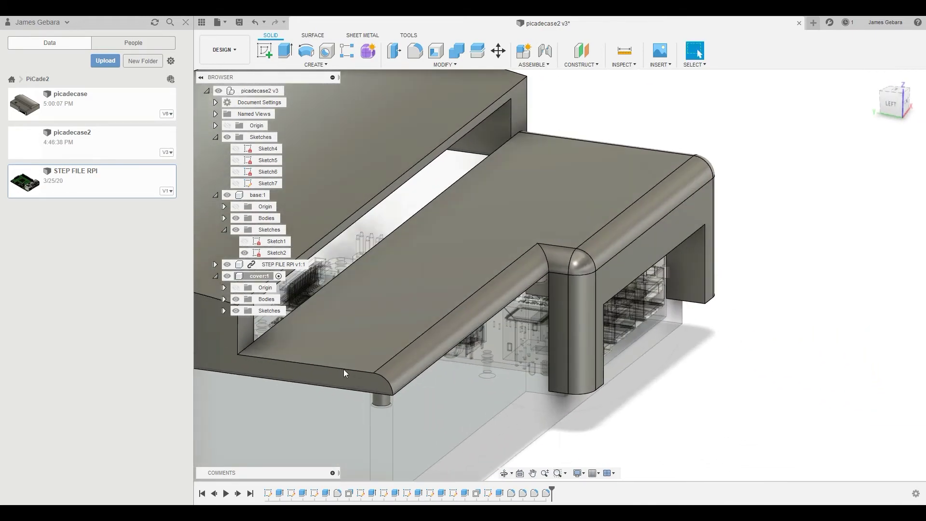
click(342, 366)
text(f5)
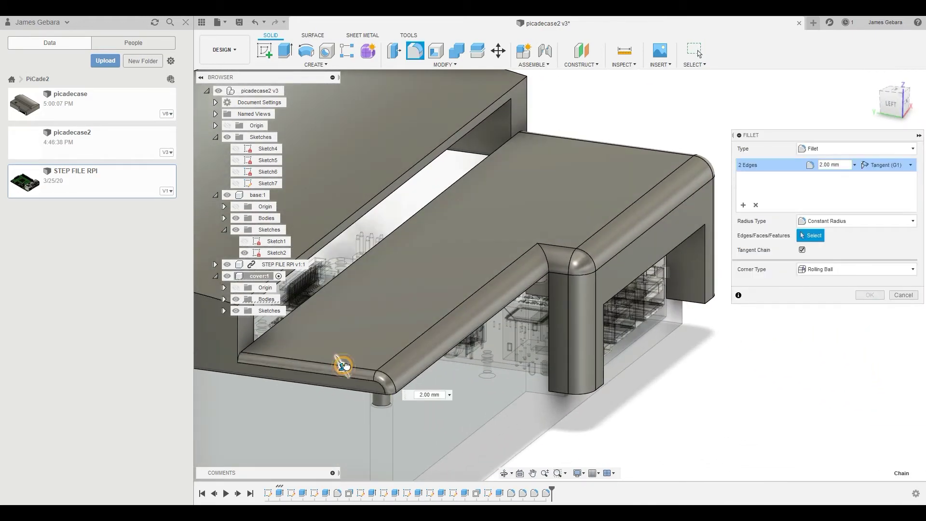
key(BackSpace)
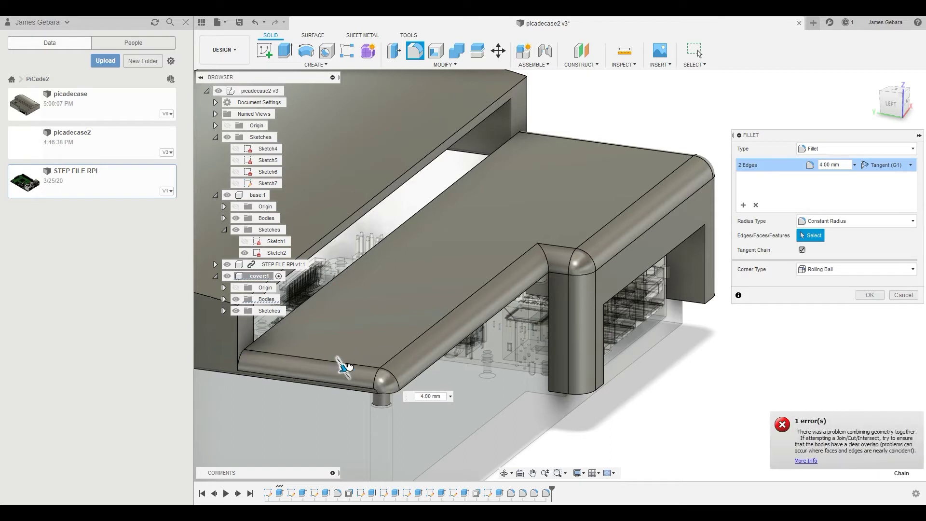
text(6)
key(BackSpace)
text(5.5)
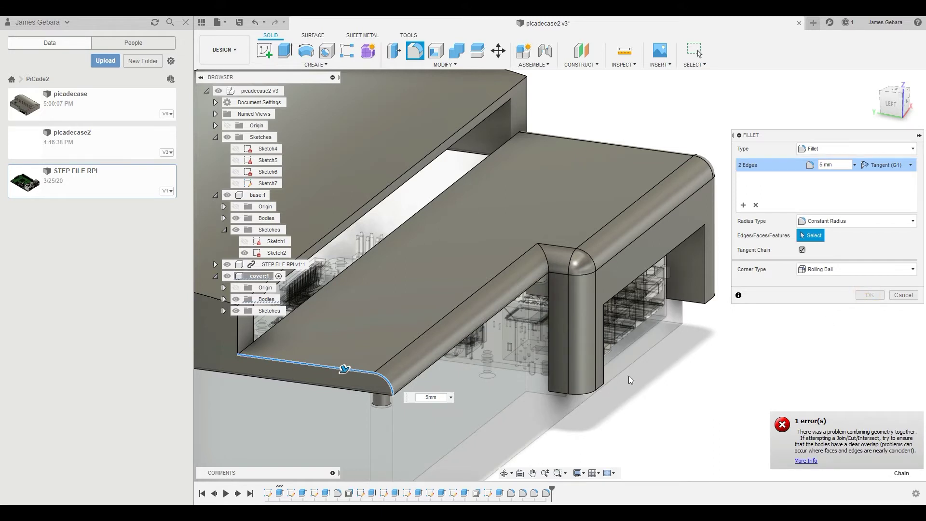
click(898, 295)
Step: Try to fillet the cover's left end upper edge again with a 3.5 mm radius
click(322, 366)
key(f)
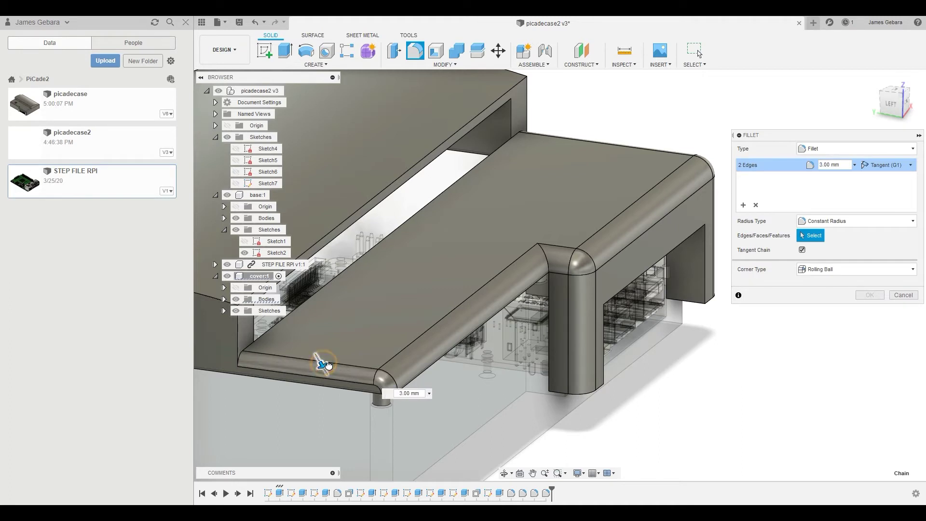
drag(322, 364, 323, 365)
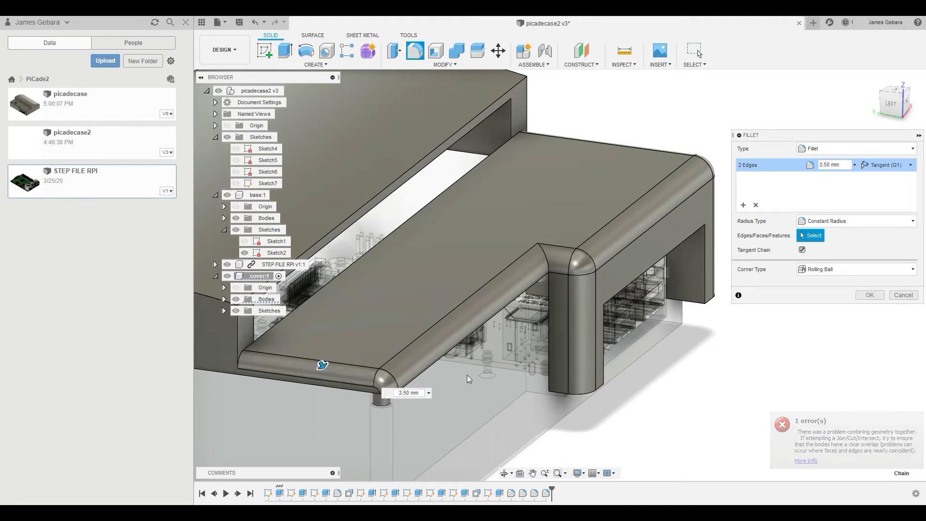
click(869, 294)
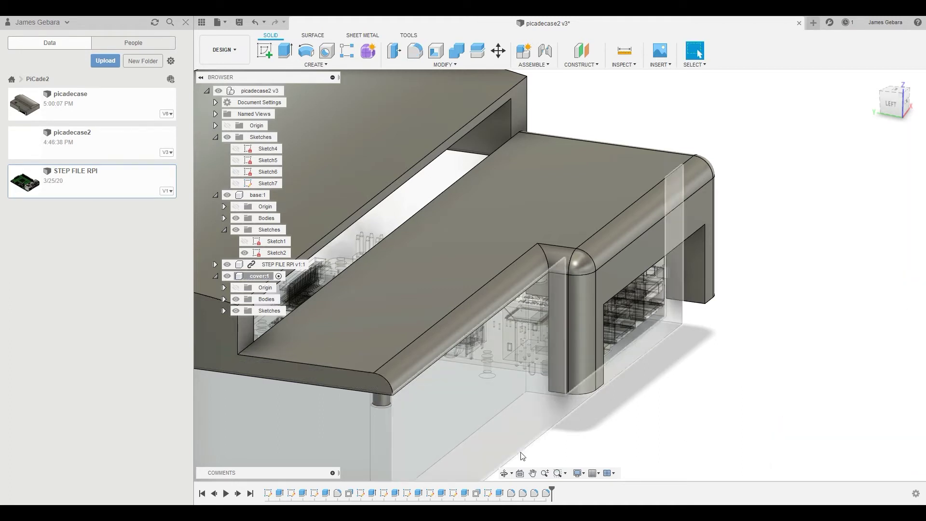
Step: Activate the base component for editing, with the case turned to show its back side
click(504, 472)
drag(569, 368, 319, 333)
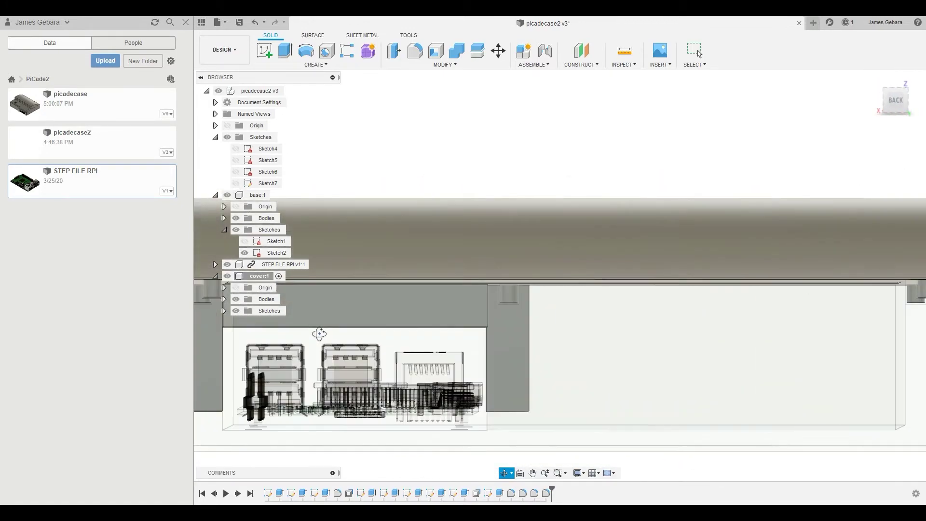
drag(376, 311, 511, 350)
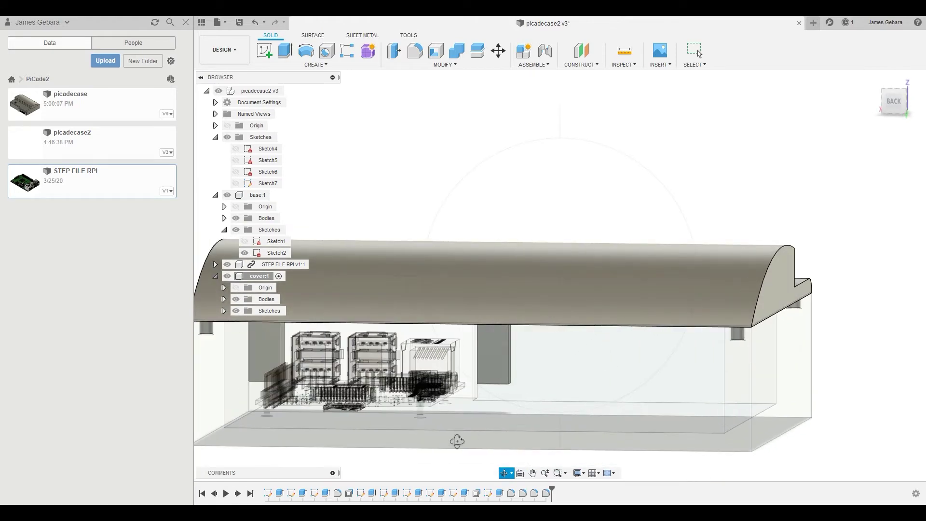
drag(496, 391, 499, 357)
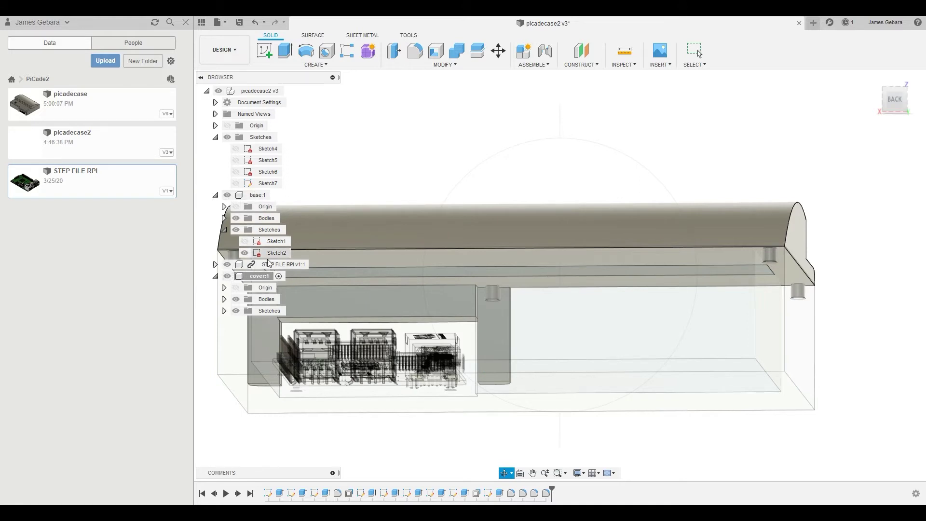
click(274, 195)
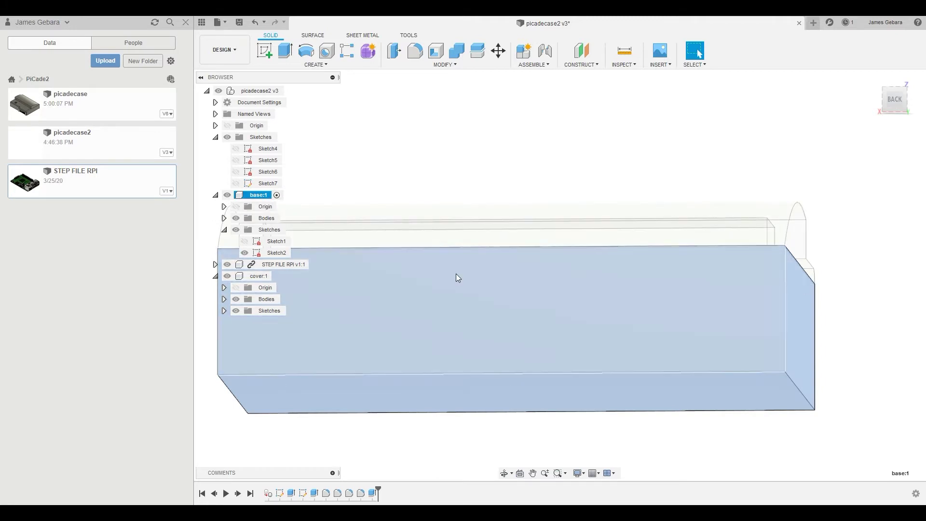
Step: Sketch a rectangle 20 mm high and about 40 mm wide on the base's back face, starting at the origin corner
click(844, 297)
click(620, 306)
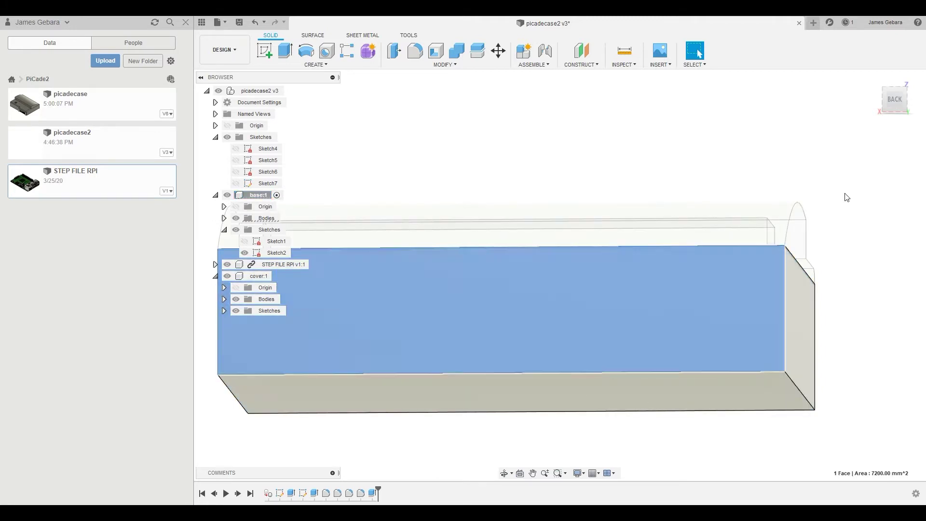
click(896, 99)
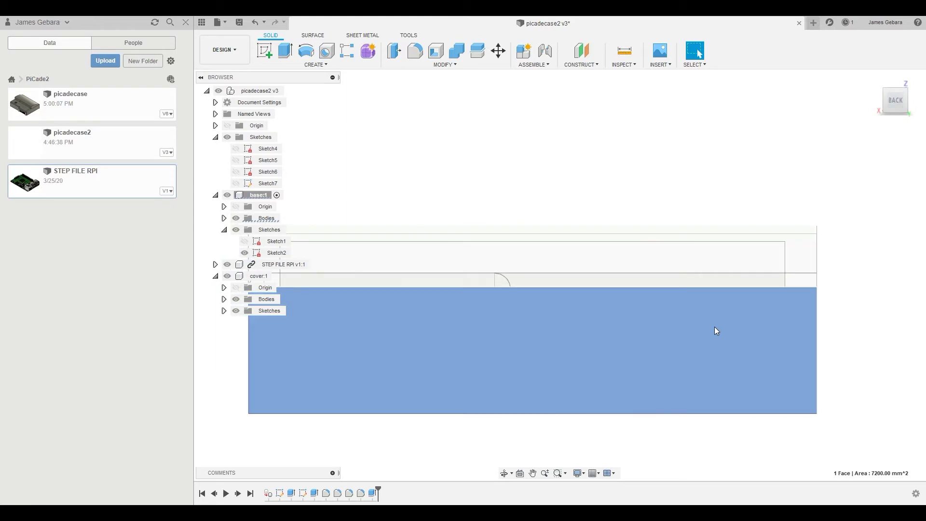
key(r)
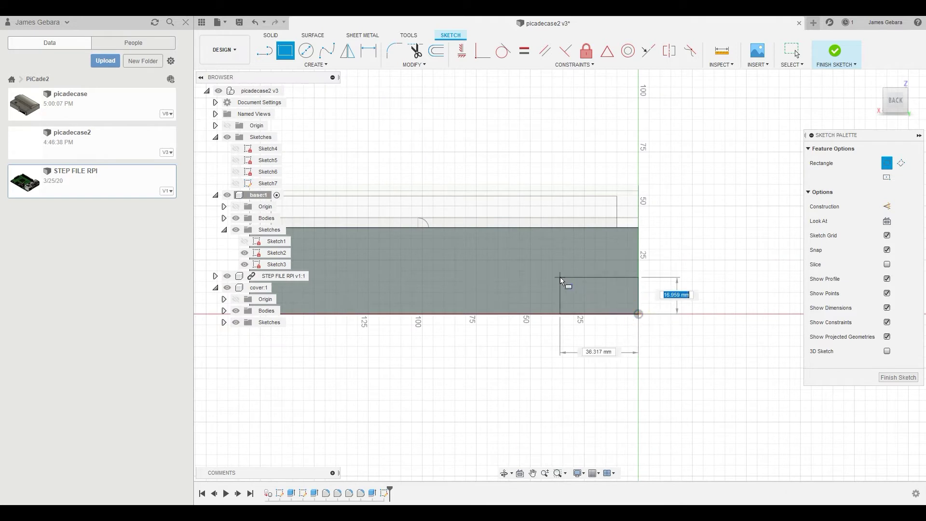
text(45)
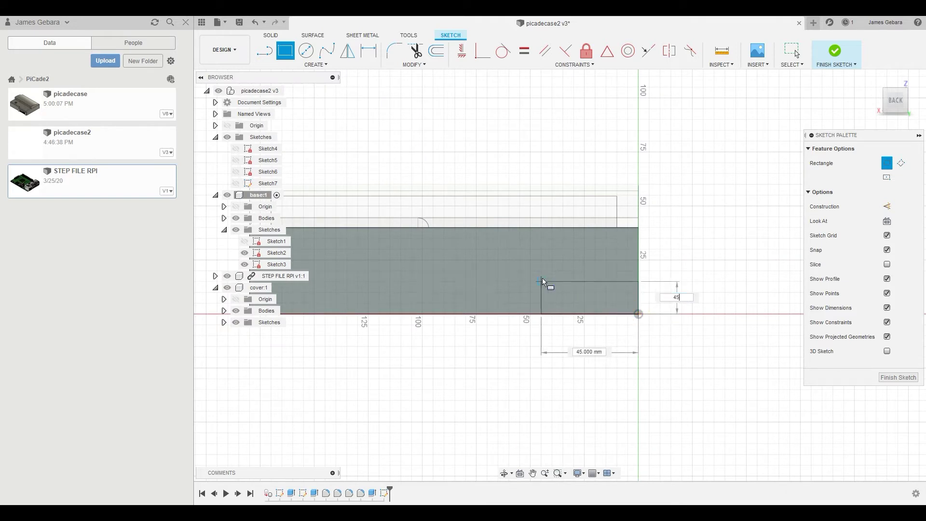
key(Tab)
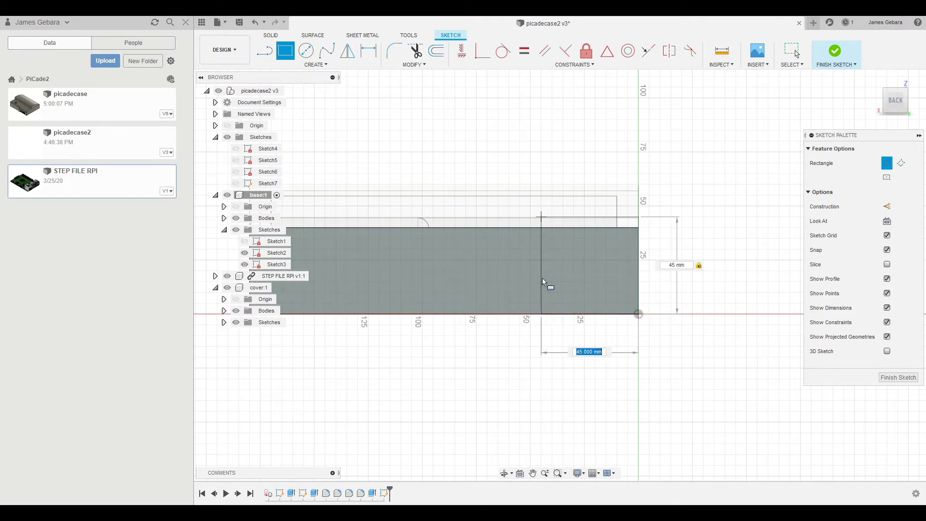
key(Tab)
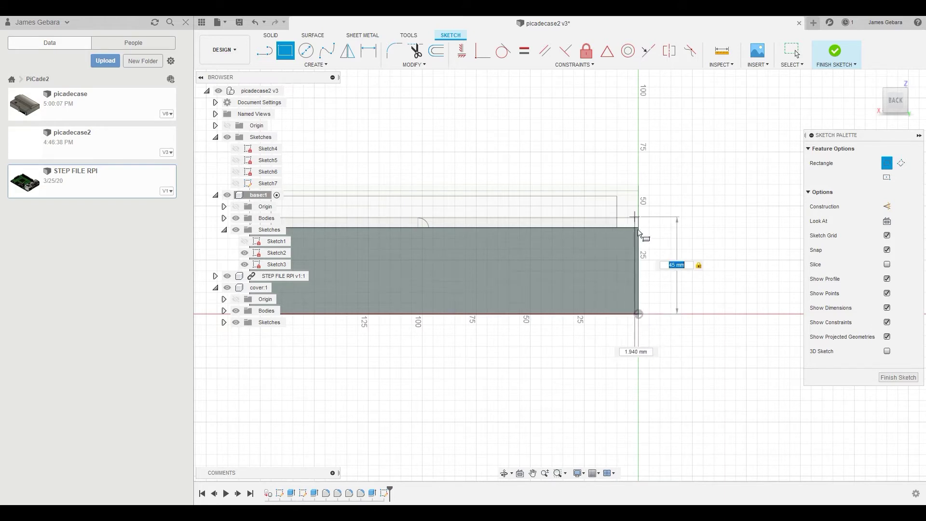
text(20)
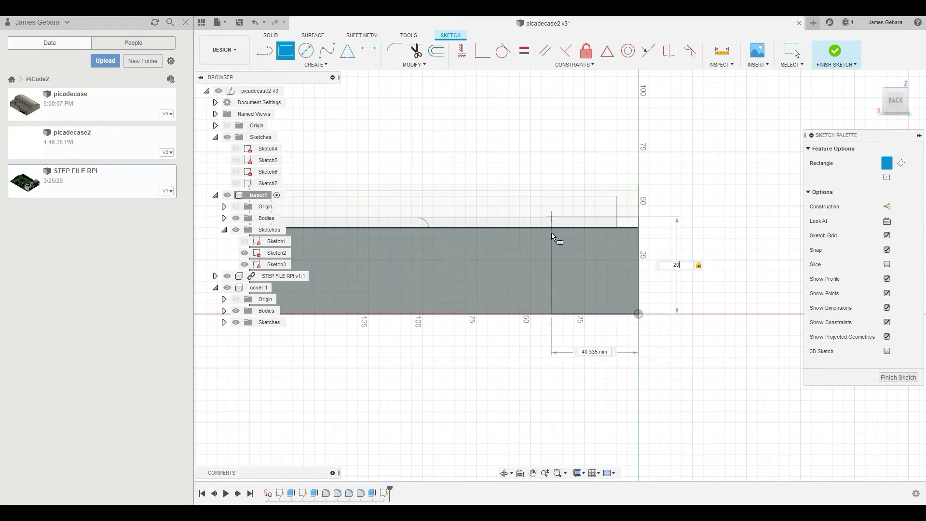
key(Return)
key(Escape)
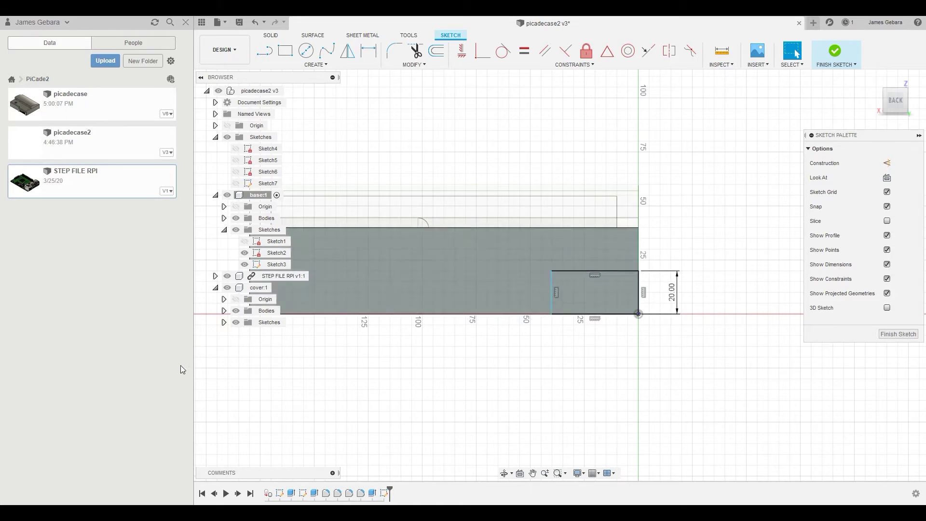
Step: Convert the rectangle's inner vertical side and its upper side to construction lines
scroll(553, 273, up, 3)
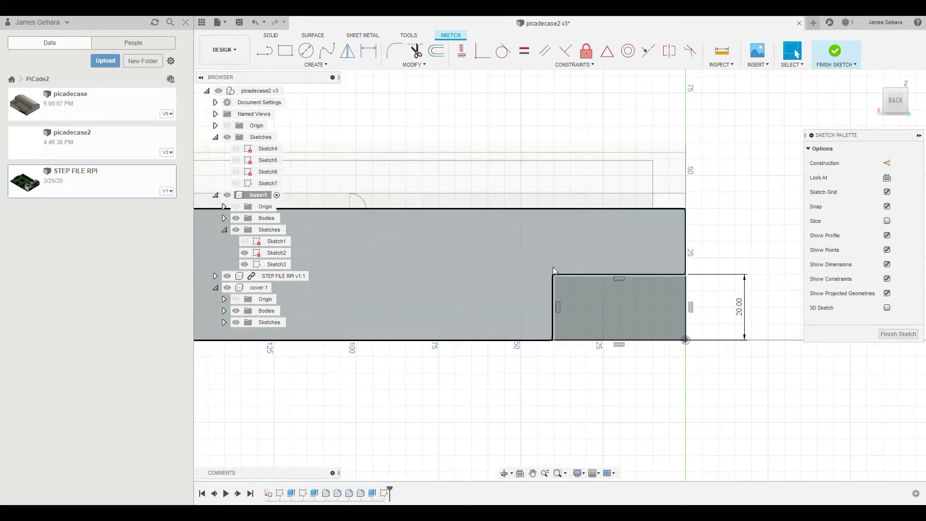
click(552, 291)
key(x)
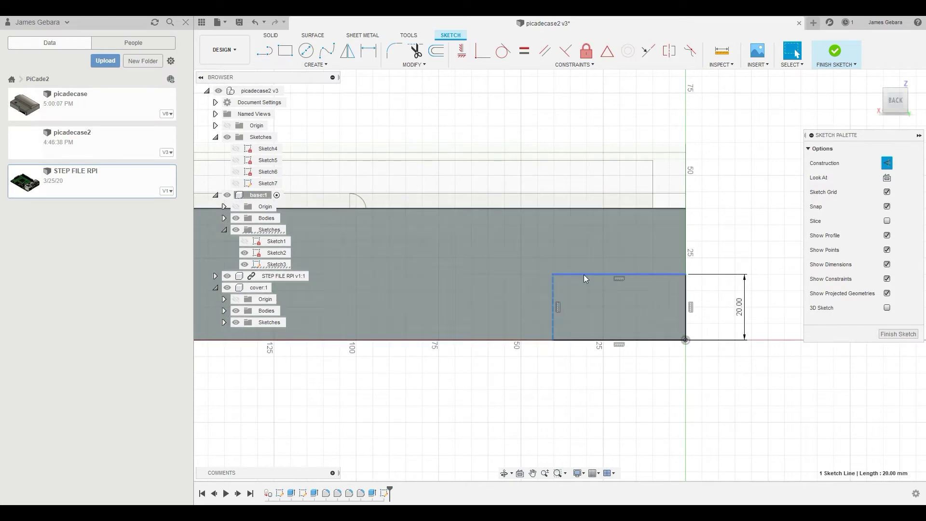
click(583, 274)
key(x)
scroll(568, 277, up, 2)
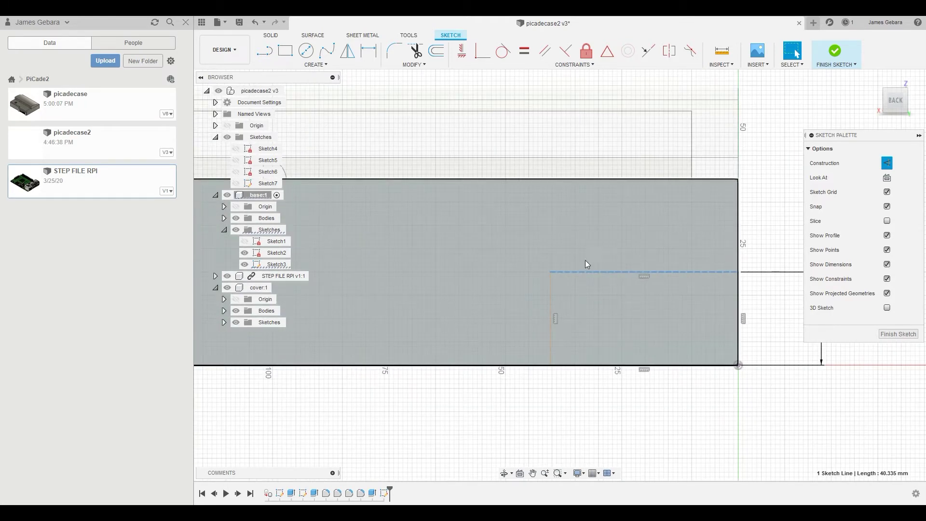
Step: Draw two concentric circles of 13 mm and 18 mm diameter, centred on the corner where the two construction lines meet
key(c)
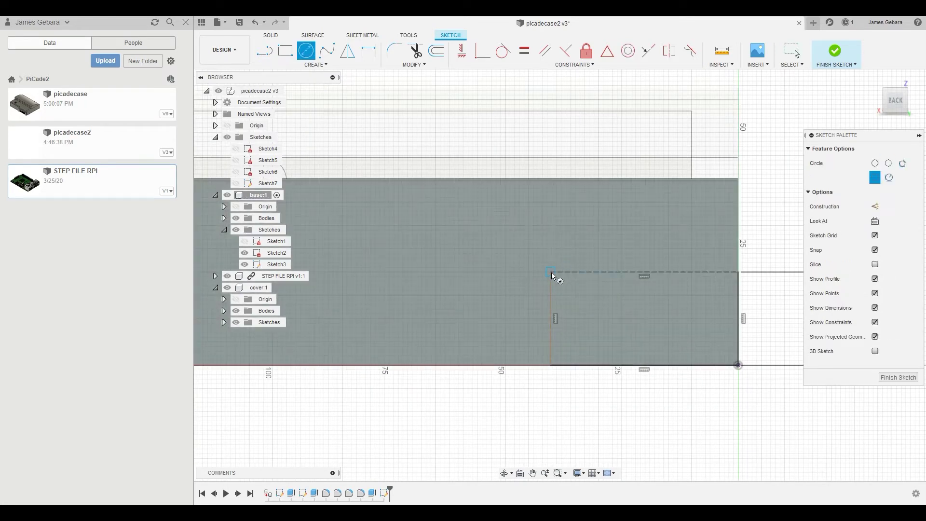
click(550, 273)
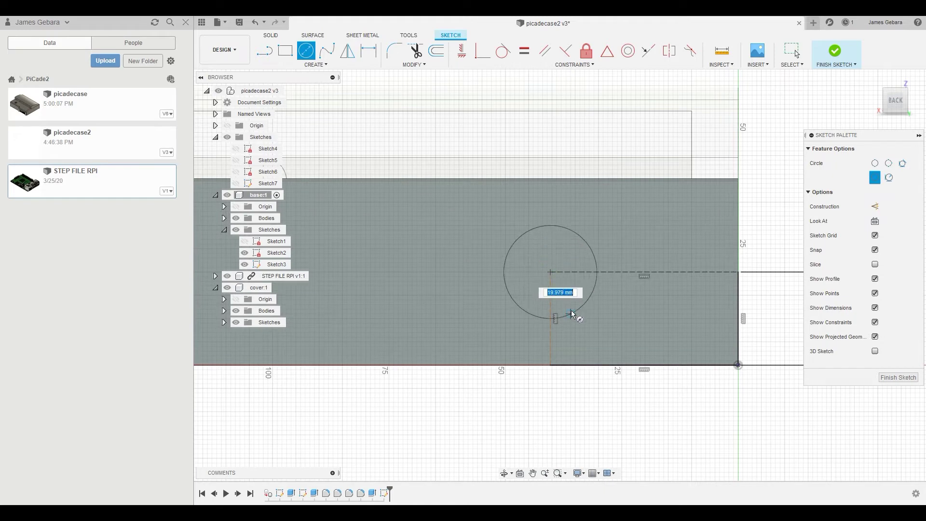
key(Tab)
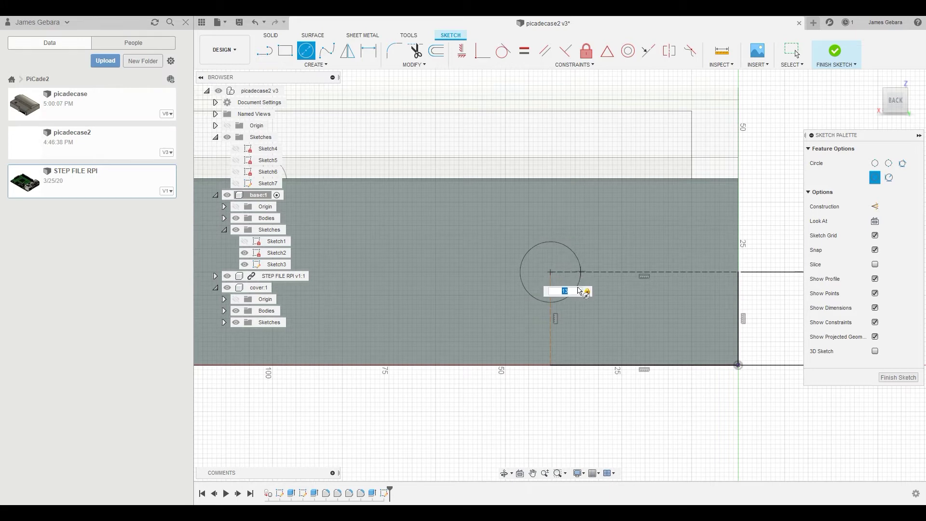
click(531, 300)
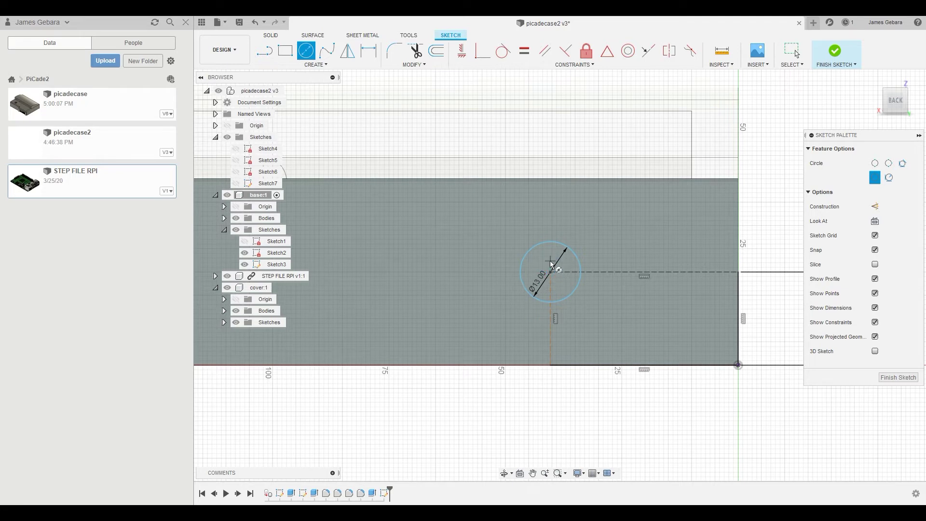
double_click(551, 279)
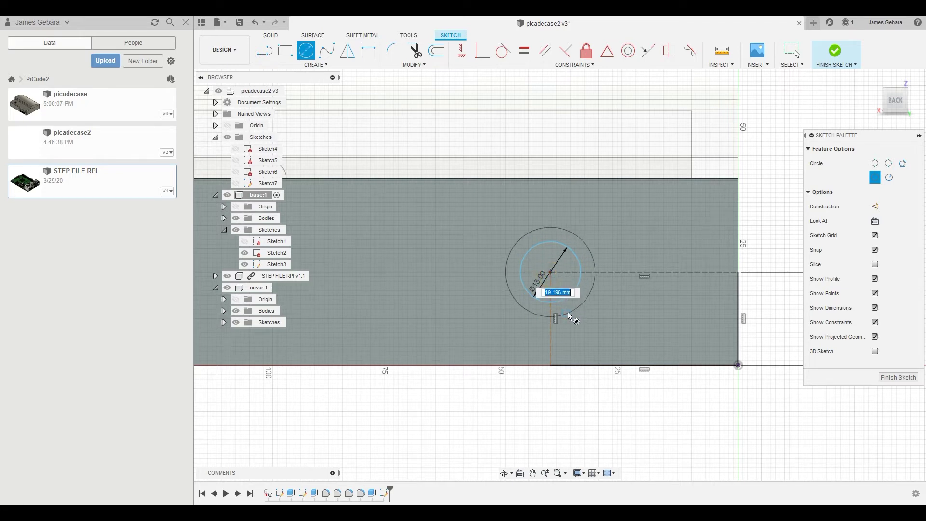
text(18)
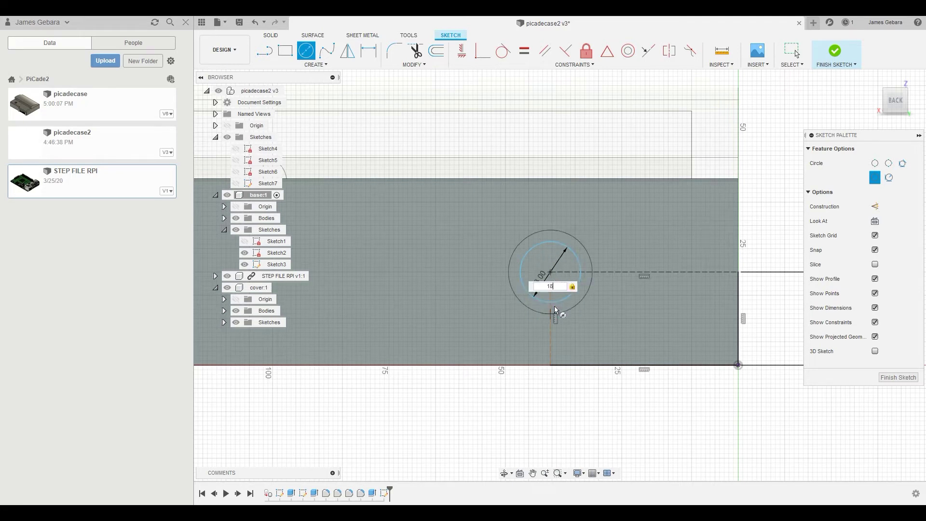
key(Return)
key(Escape)
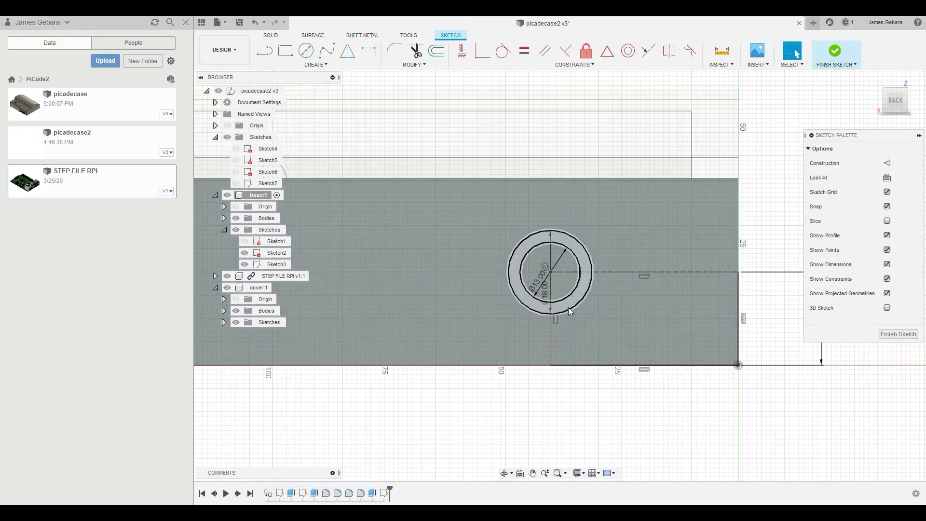
click(572, 302)
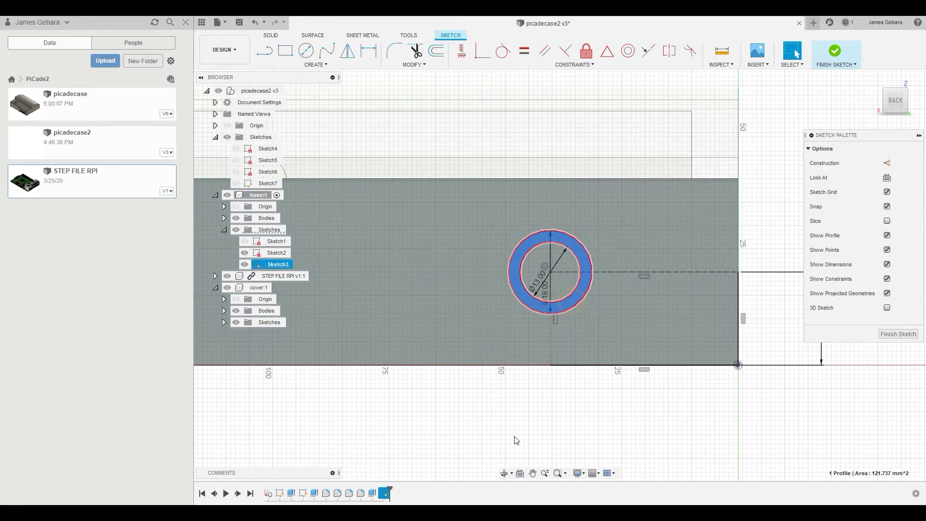
click(504, 474)
mouse_move(502, 453)
mouse_down()
mouse_move(490, 440)
mouse_move(467, 441)
mouse_move(472, 448)
mouse_move(478, 434)
mouse_up()
drag(526, 330, 518, 369)
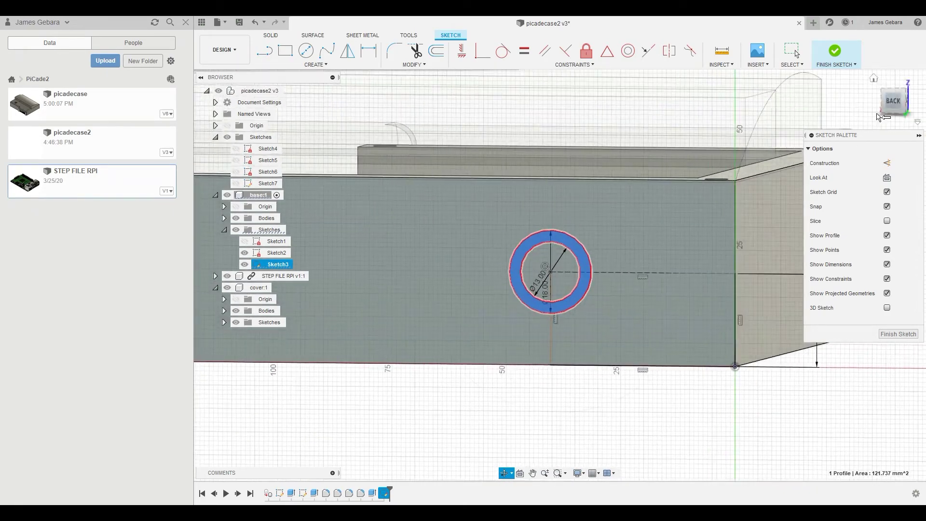
click(896, 103)
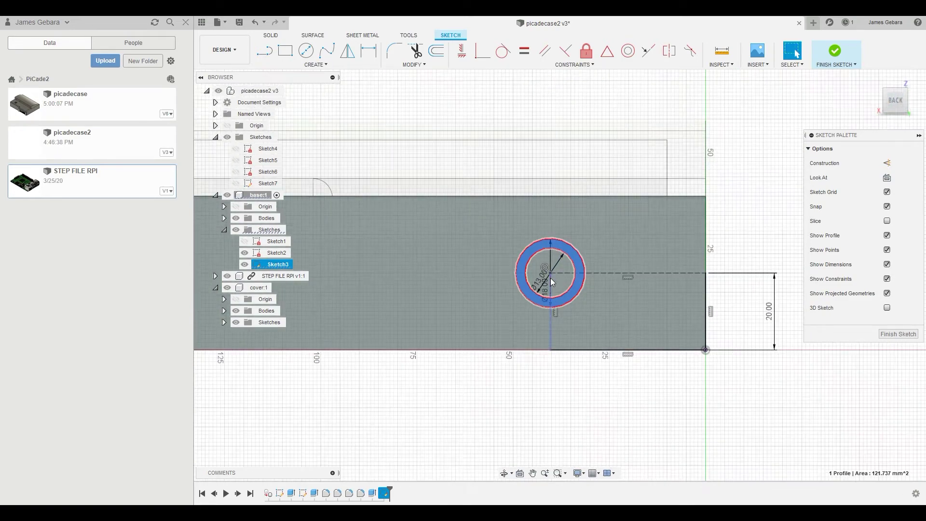
Step: Draw a horizontal line about 45 mm long from the circles' centre, heading away from the origin corner, and convert it to a construction line
click(533, 473)
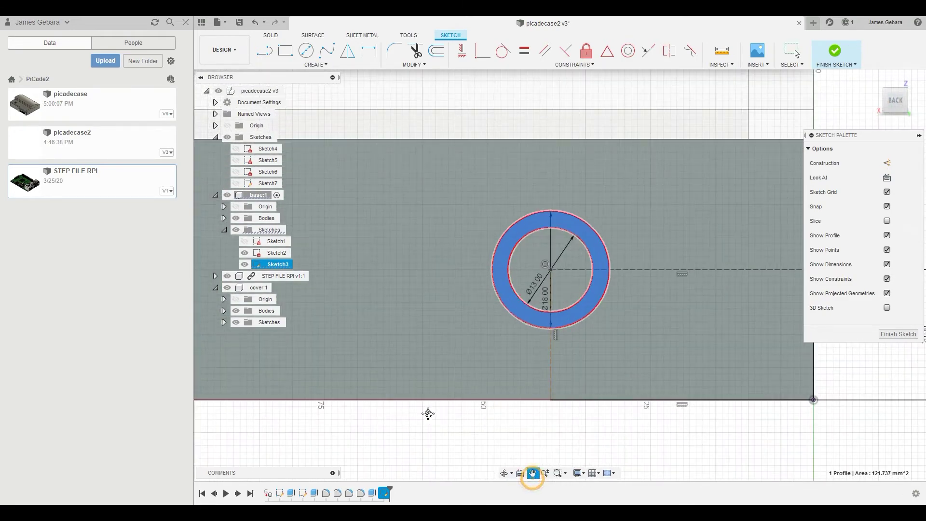
mouse_move(431, 413)
mouse_down()
mouse_move(490, 418)
mouse_move(510, 407)
mouse_move(477, 415)
mouse_up()
key(Escape)
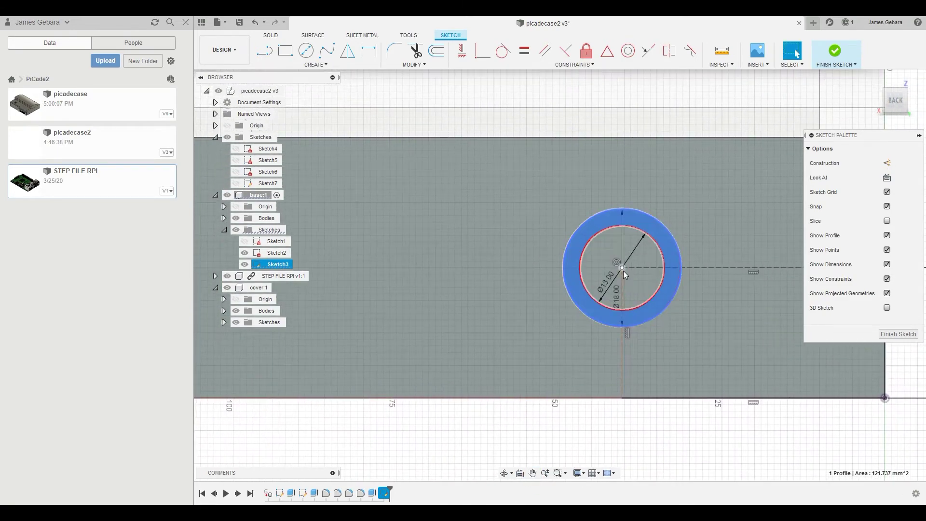
key(l)
click(622, 268)
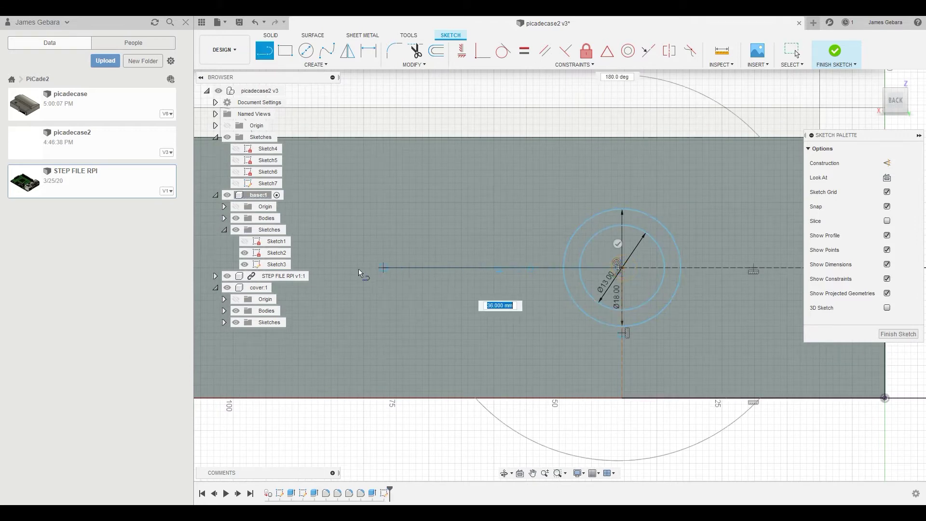
click(326, 268)
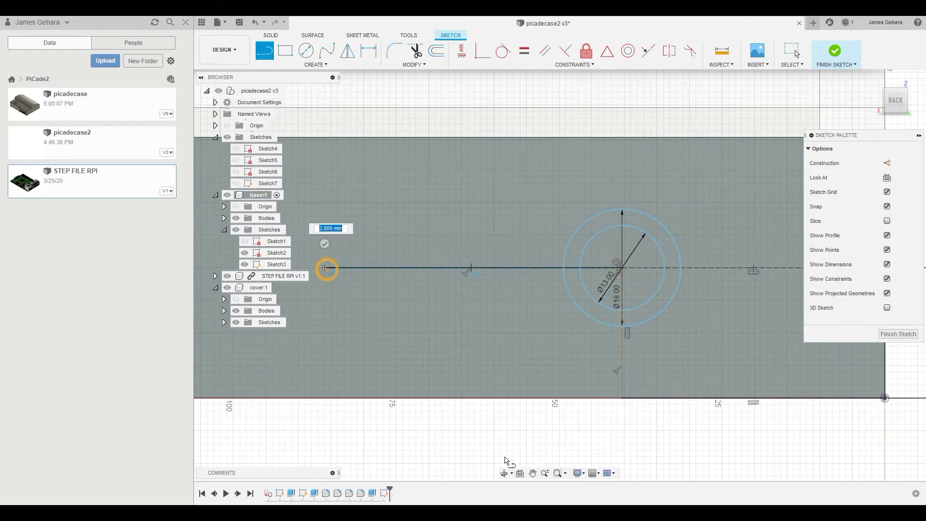
click(533, 473)
drag(467, 424, 576, 414)
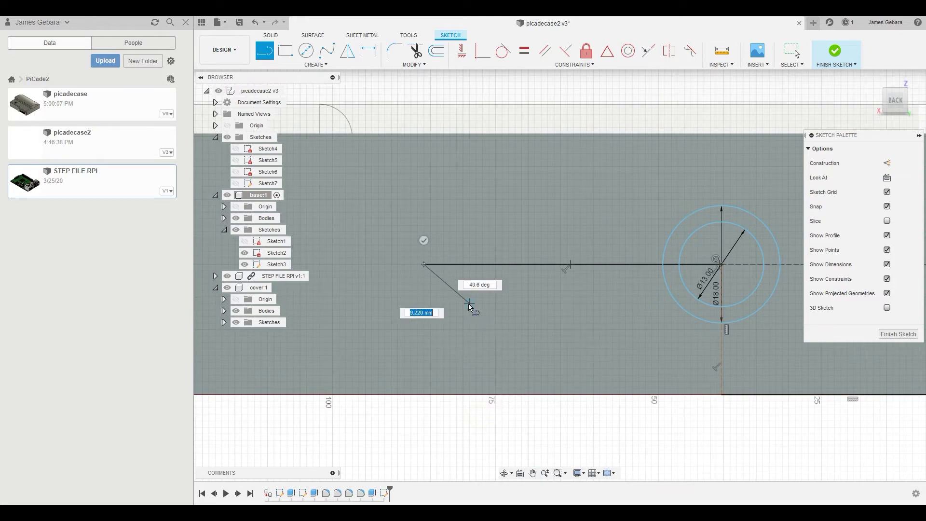
key(Escape)
click(542, 263)
key(x)
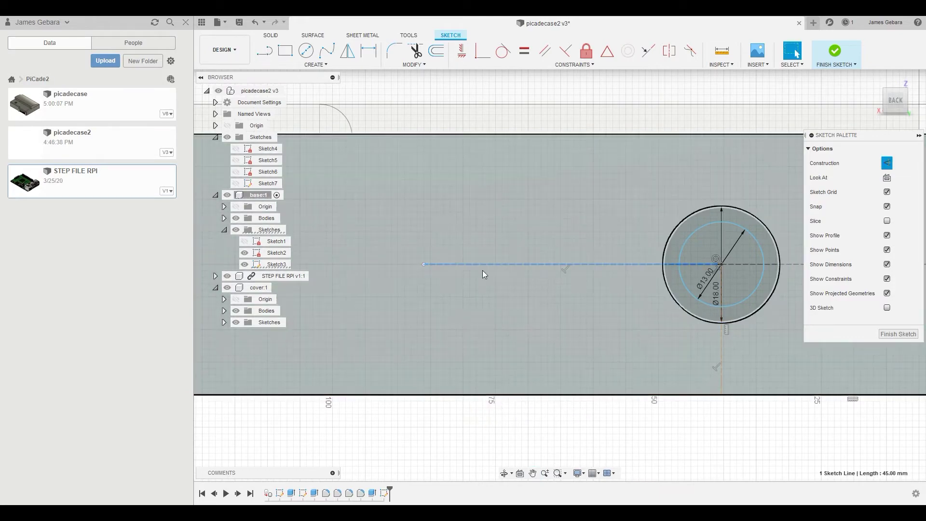
Step: Draw a center rectangle 21 mm wide and 15 mm high, centred on the free end of the new construction line
scroll(434, 295, down, 2)
scroll(392, 260, up, 4)
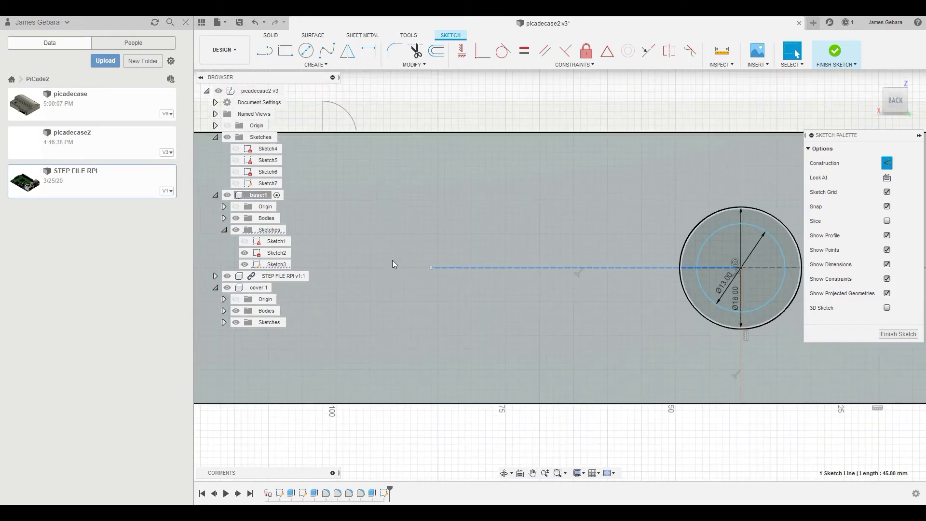
scroll(412, 257, up, 1)
key(r)
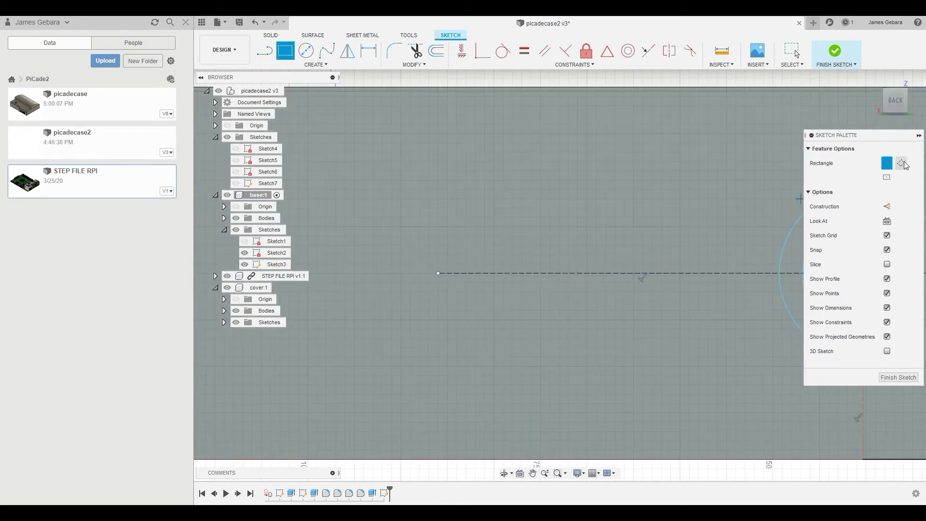
click(437, 273)
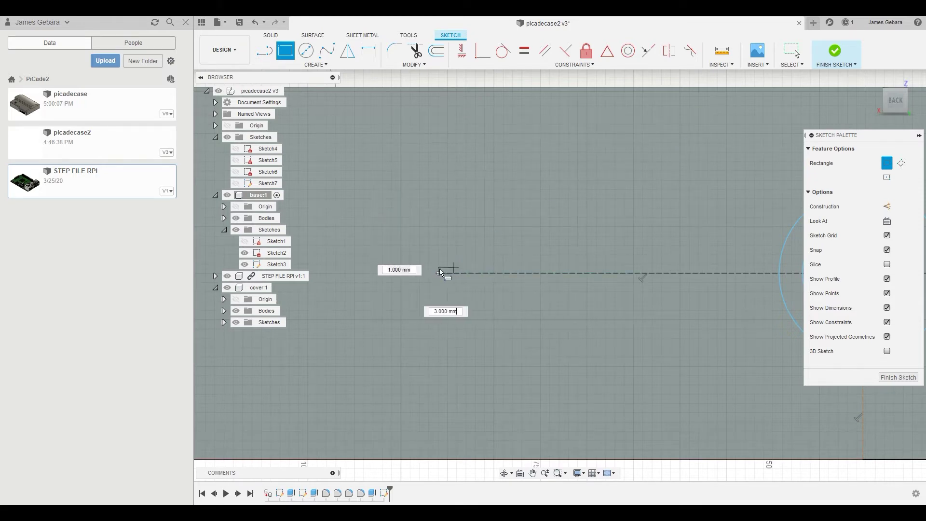
click(887, 178)
click(437, 273)
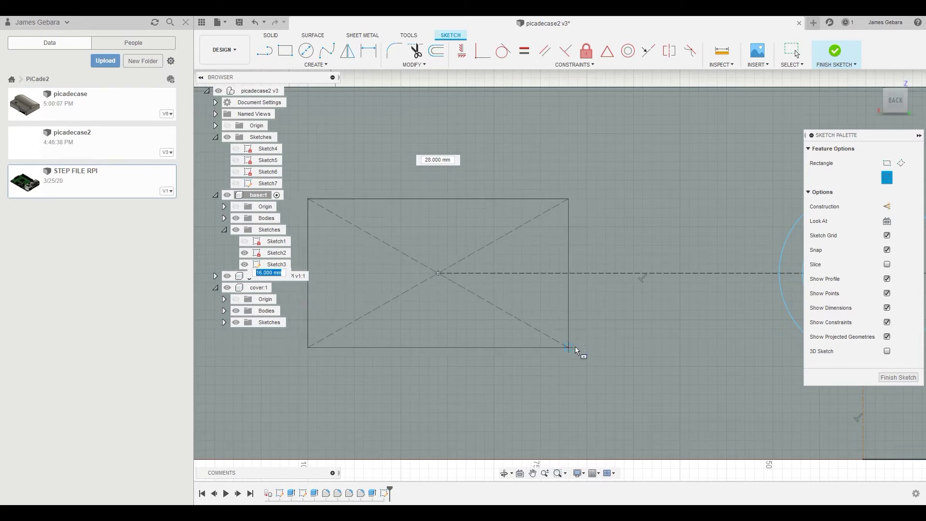
key(Tab)
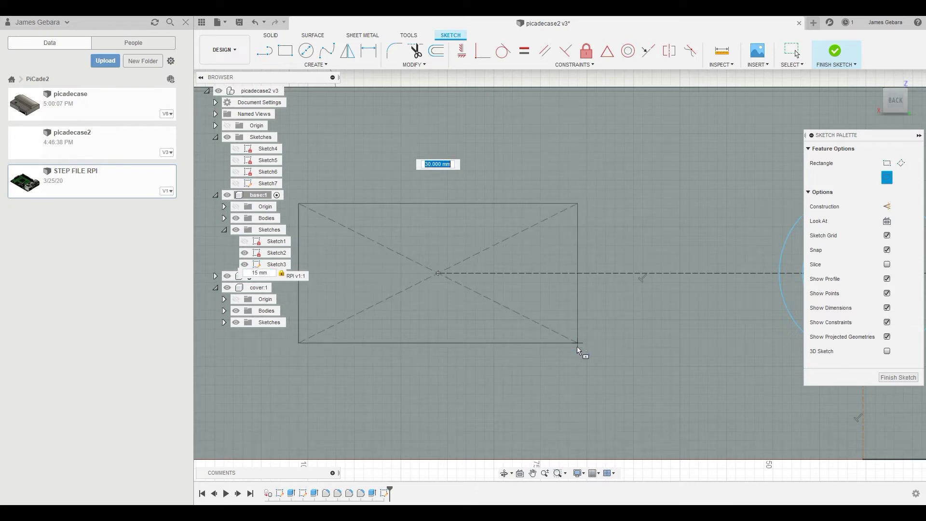
text(21)
key(Tab)
key(Return)
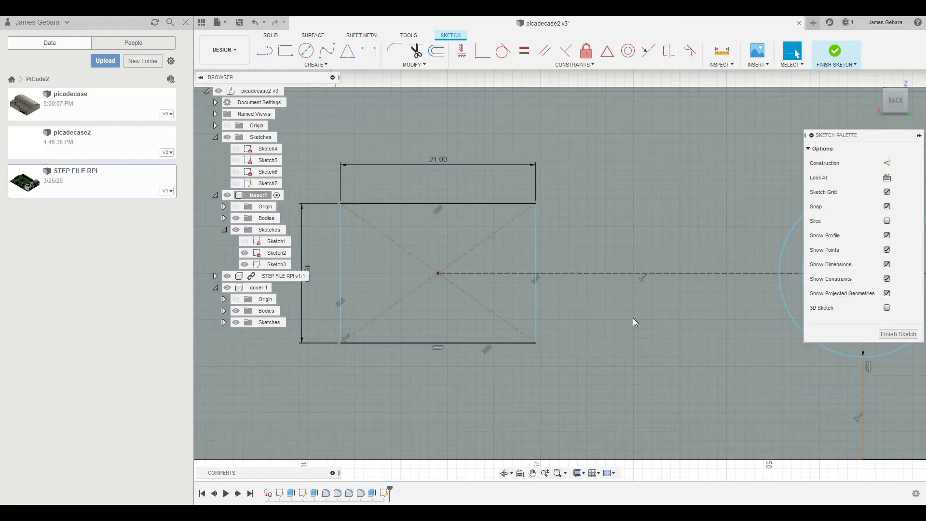
Step: Draw a second center rectangle 25 mm wide and 18 mm high around the first one, sharing its centre point
key(r)
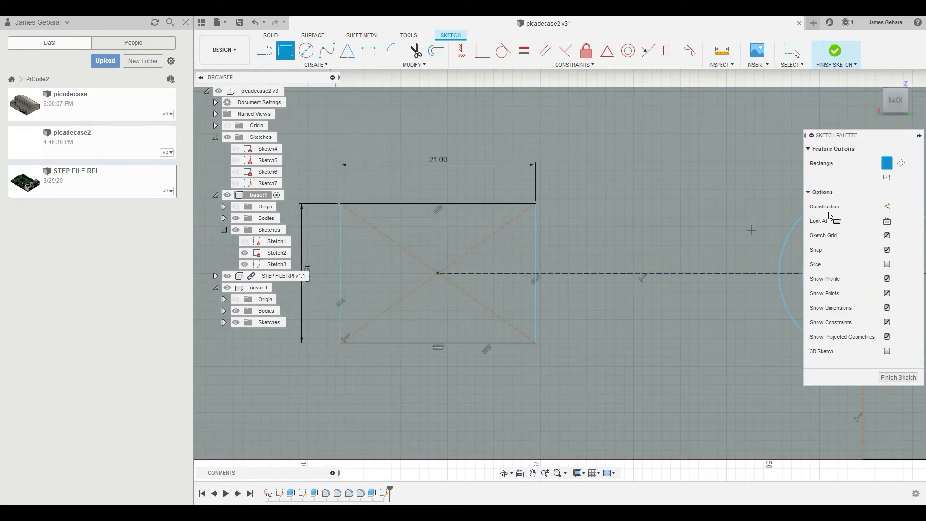
click(886, 178)
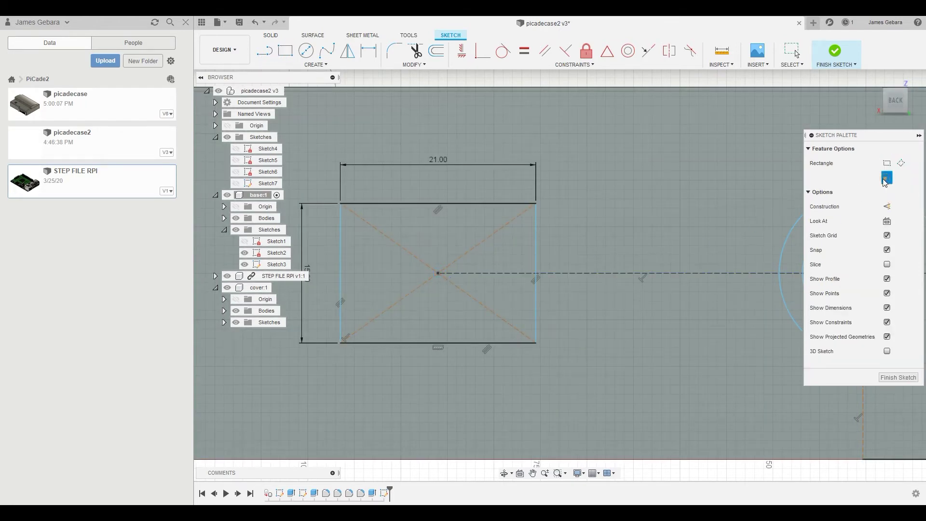
click(438, 274)
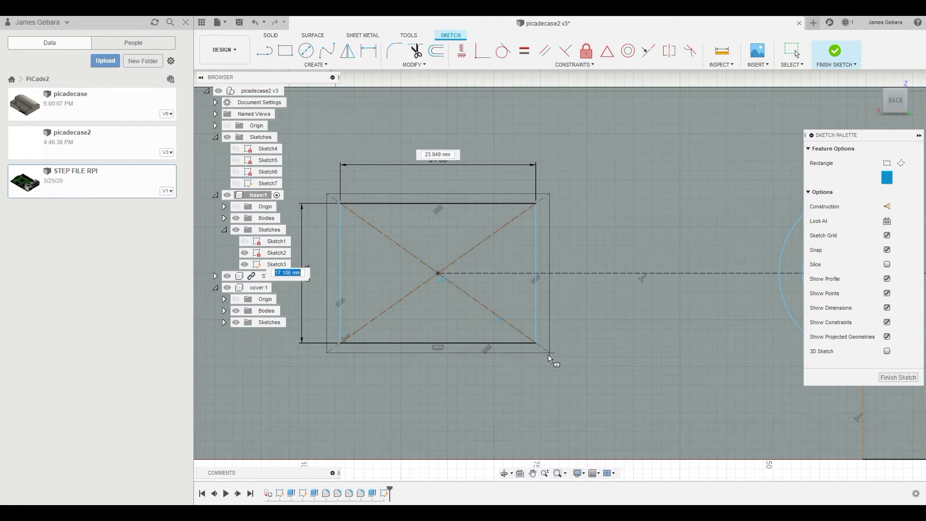
text(25)
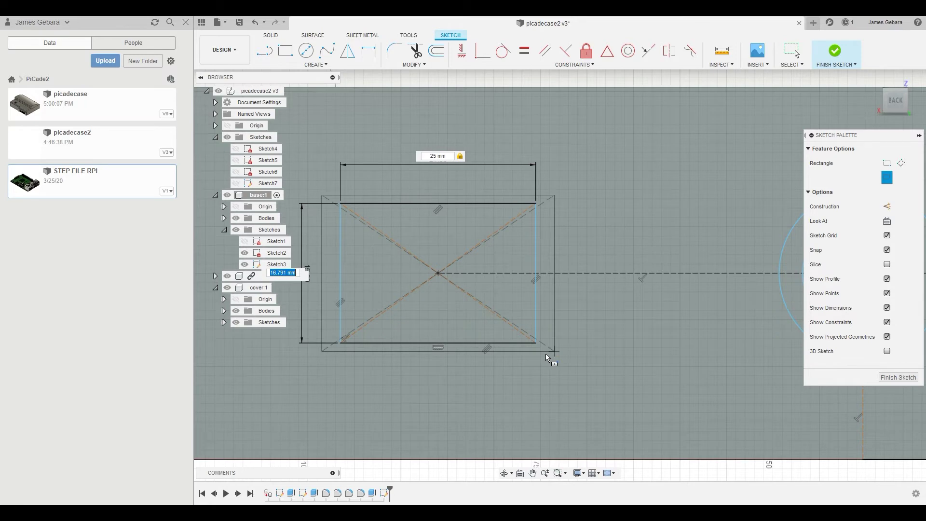
text(8)
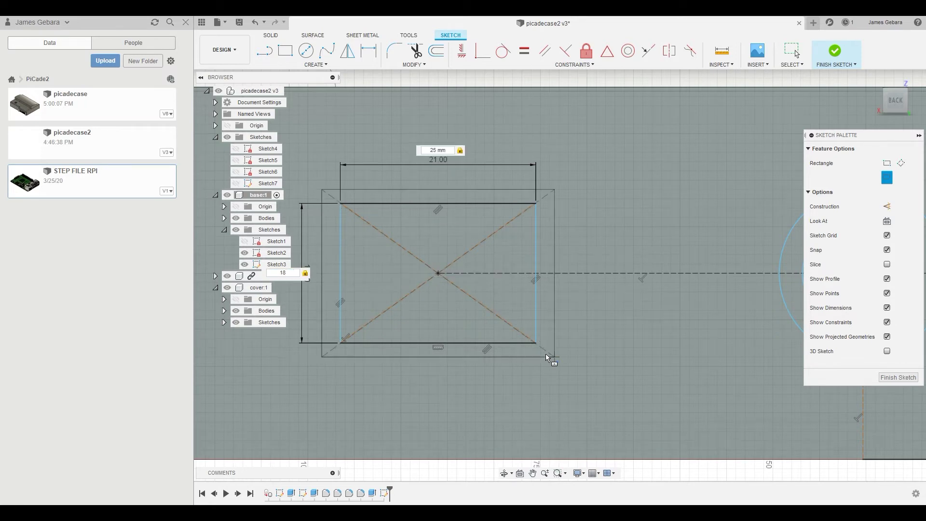
key(Return)
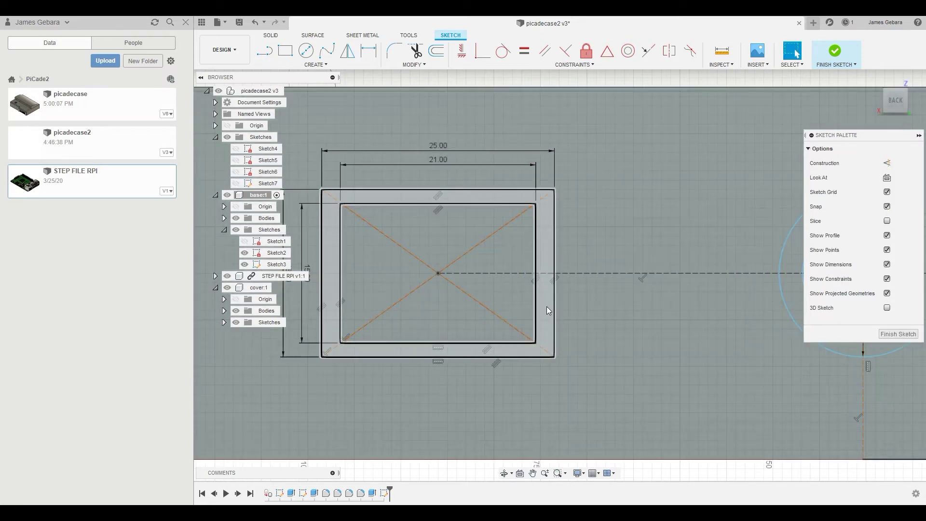
Step: Extrude the inner rectangle and inner circle profiles as a -25 mm cut through the base's back wall, with the cover hidden
click(546, 306)
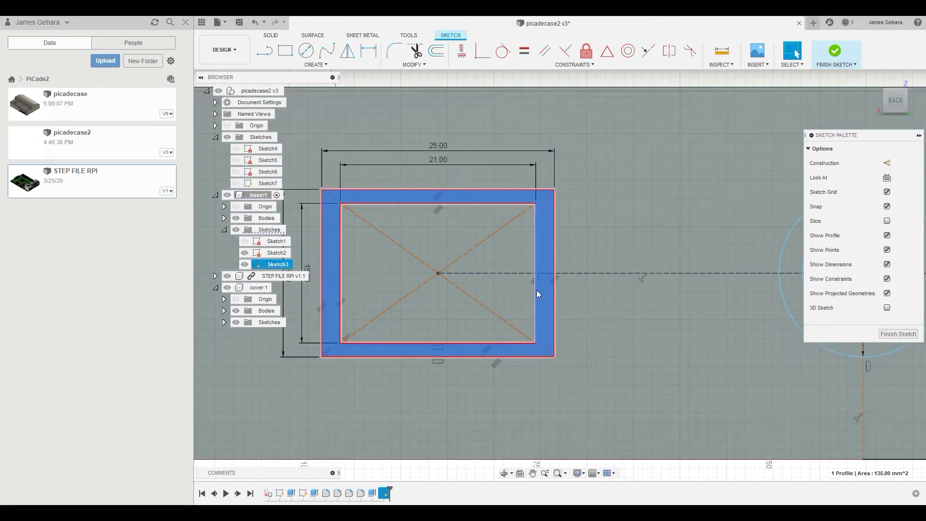
scroll(490, 406, down, 4)
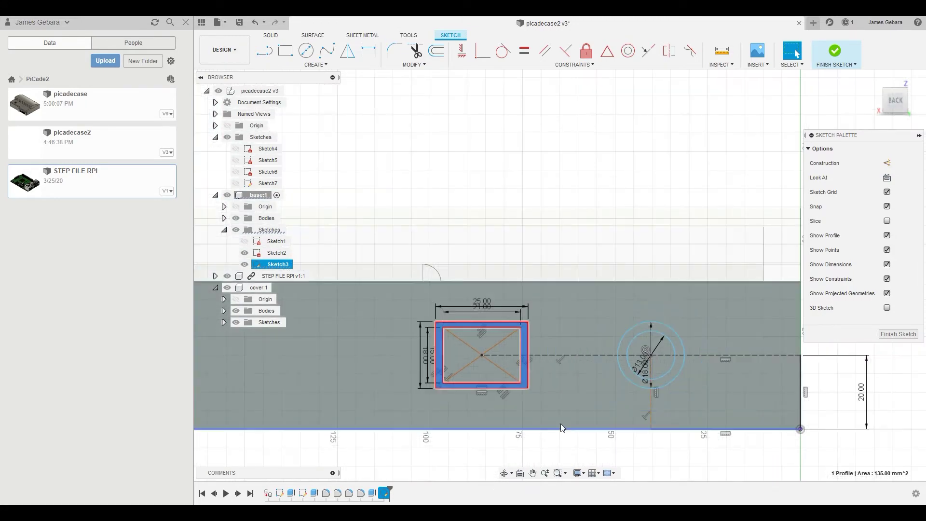
scroll(670, 344, up, 3)
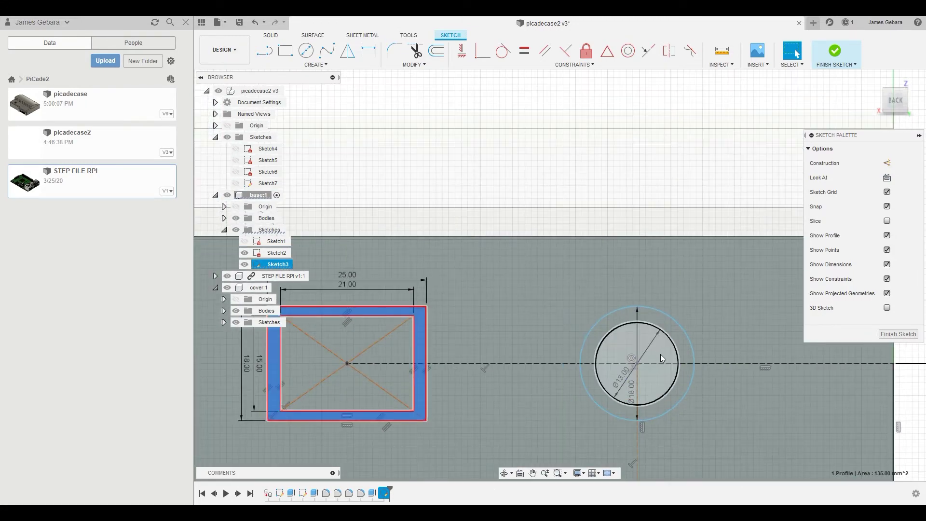
shift+click(661, 354)
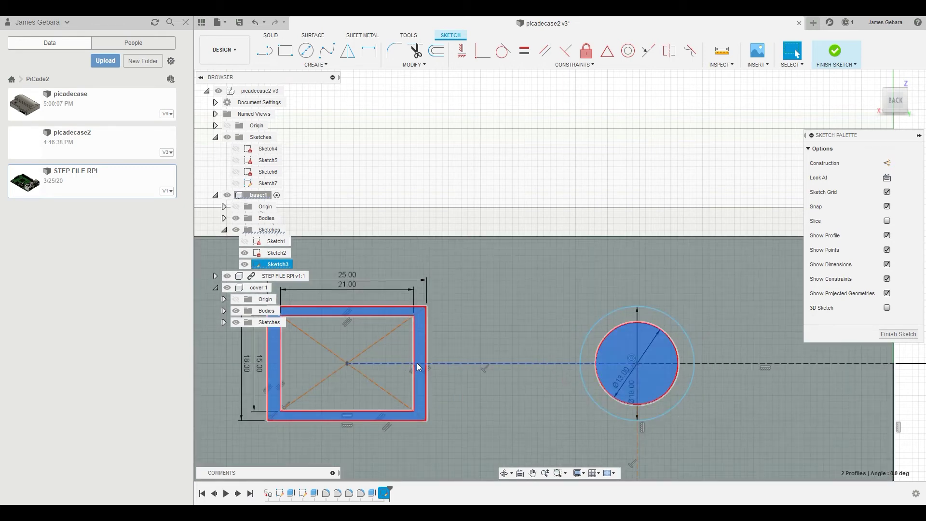
shift+click(417, 363)
shift+click(404, 355)
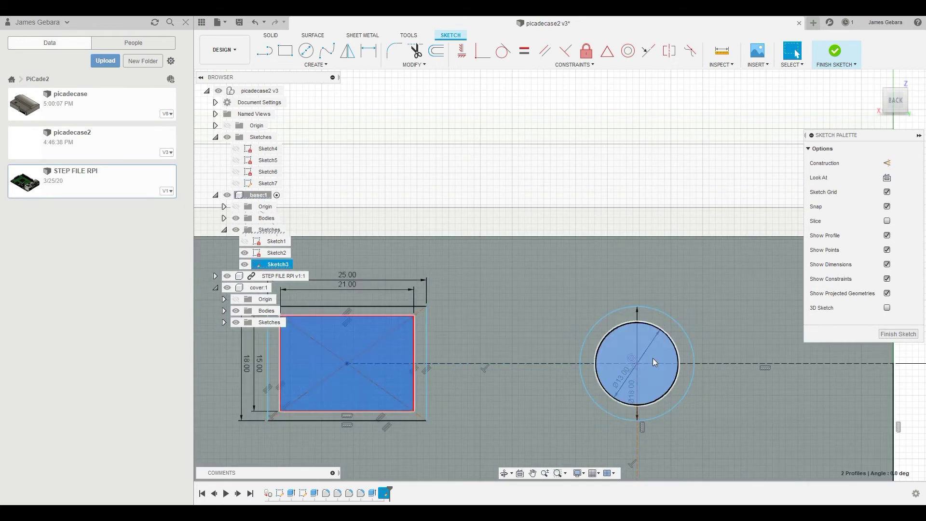
scroll(655, 362, down, 5)
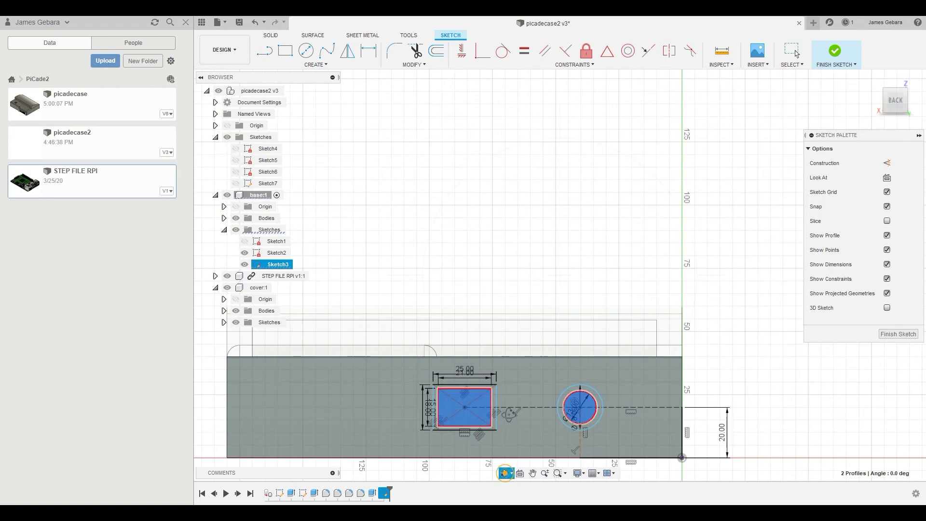
click(505, 473)
mouse_move(487, 386)
mouse_down()
mouse_move(440, 432)
mouse_move(477, 408)
mouse_up()
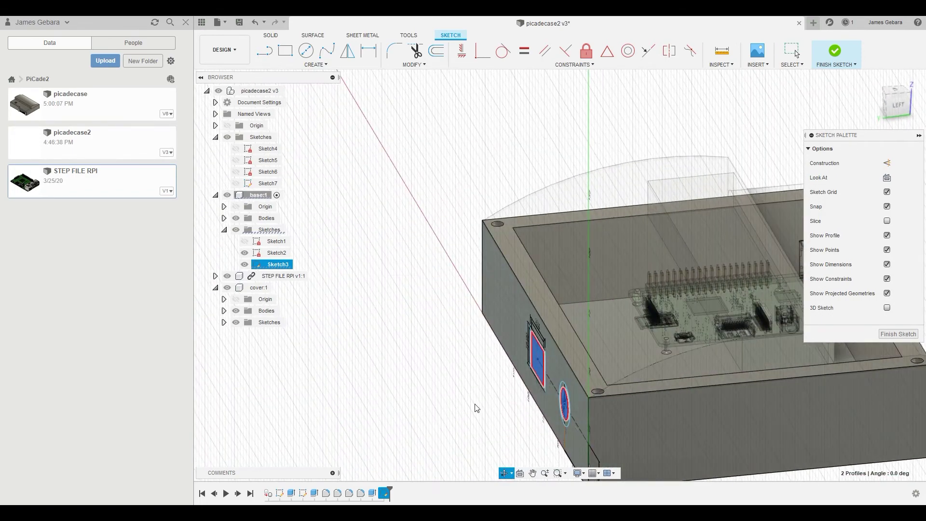
key(e)
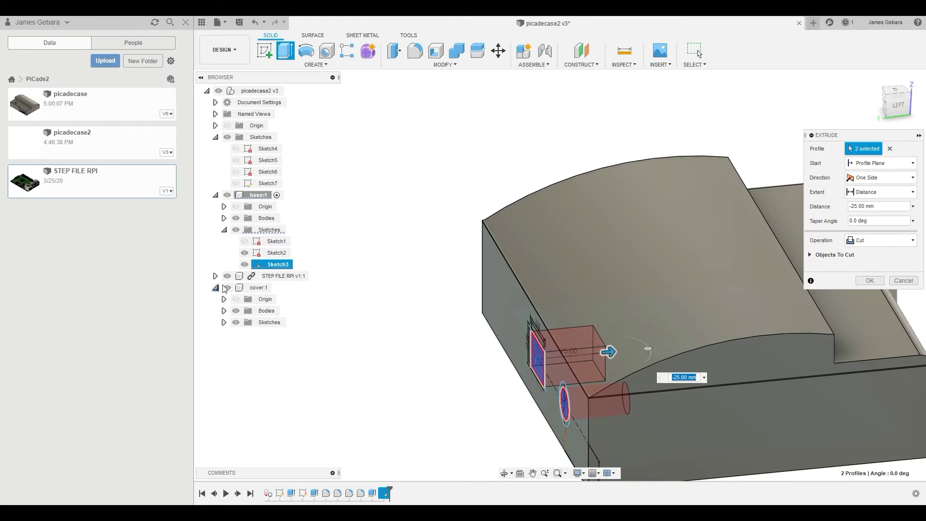
click(228, 288)
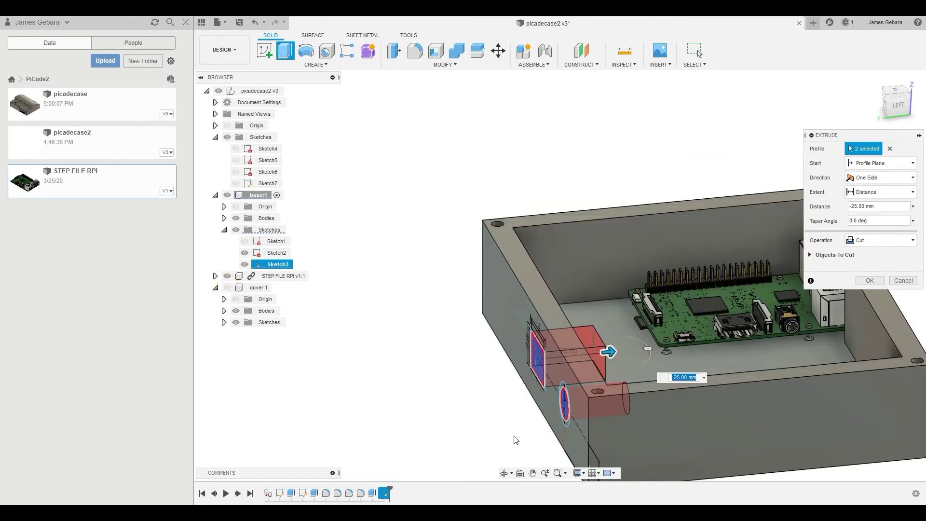
click(505, 473)
mouse_move(499, 429)
mouse_down()
mouse_move(472, 413)
mouse_move(439, 413)
mouse_move(511, 421)
mouse_up()
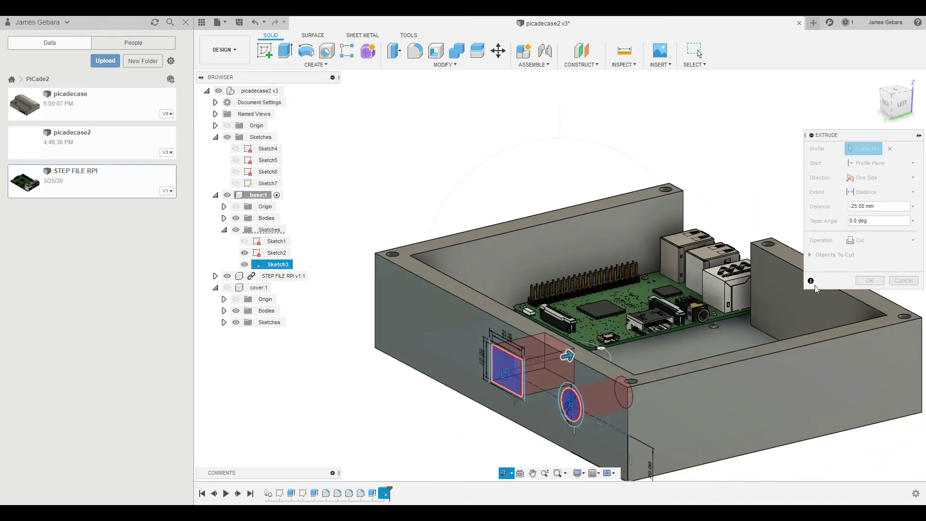
key(Escape)
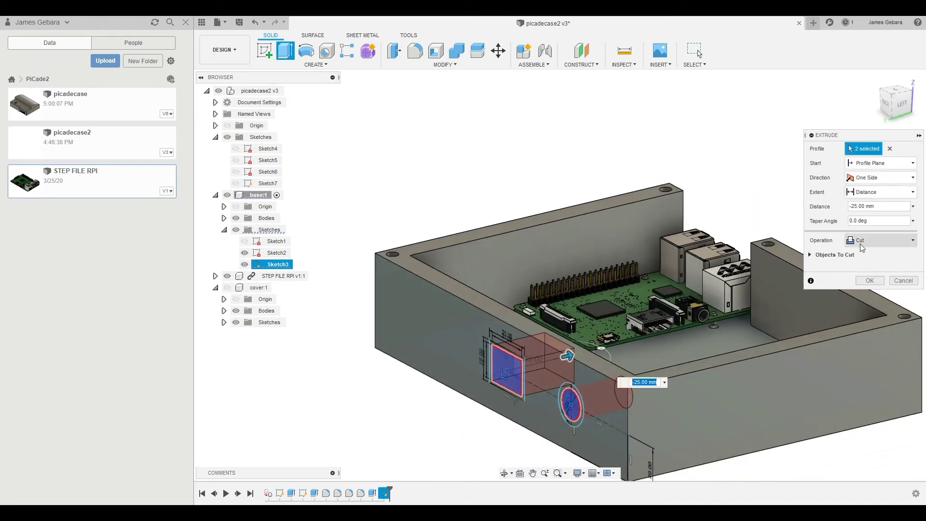
click(868, 281)
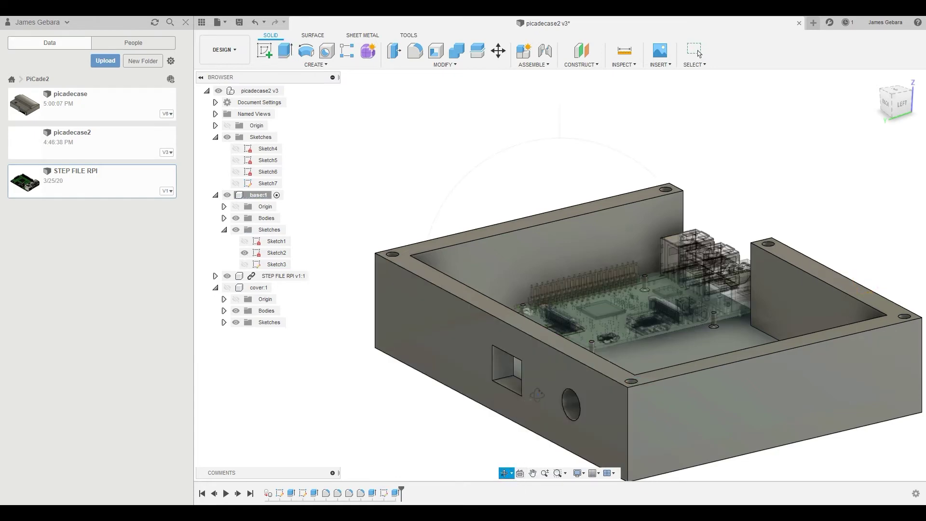
Step: Reopen the base component's sketch of the rectangular and circular back-wall openings for editing
drag(579, 337, 602, 386)
scroll(603, 394, up, 5)
key(Escape)
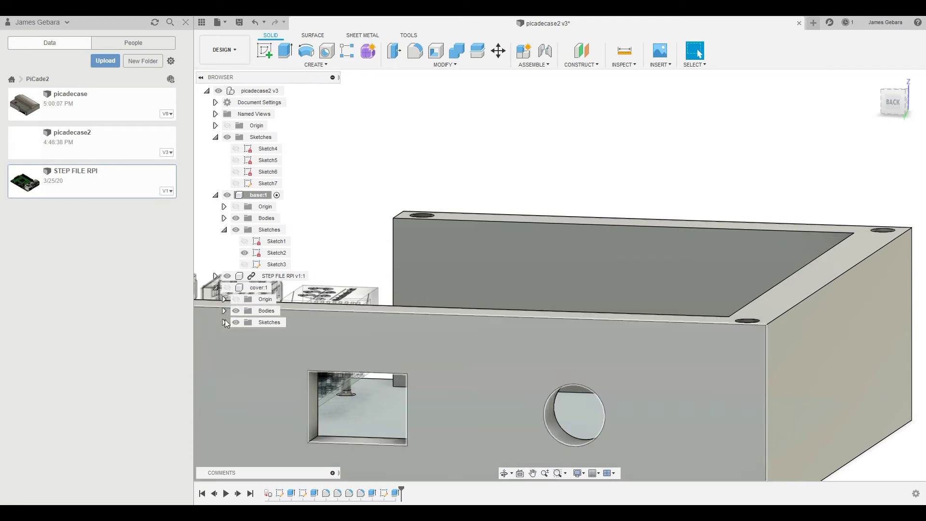
click(224, 322)
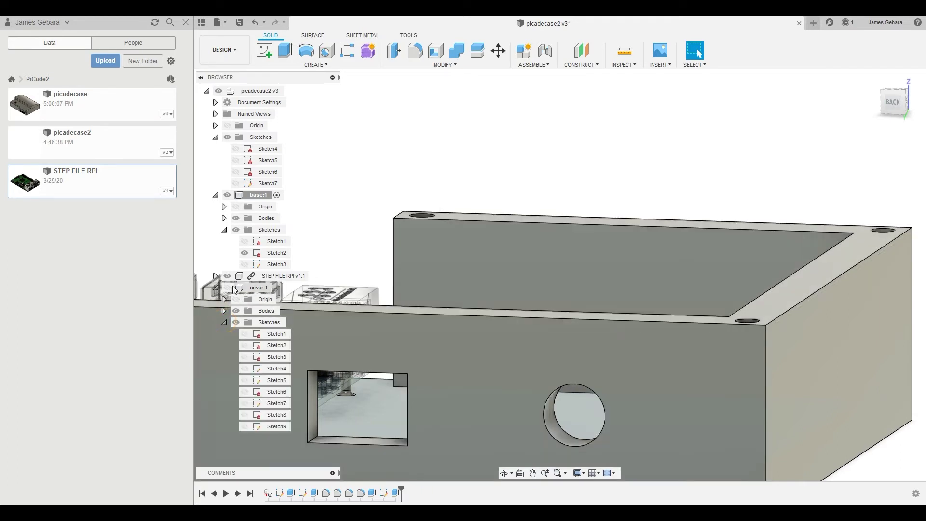
click(224, 322)
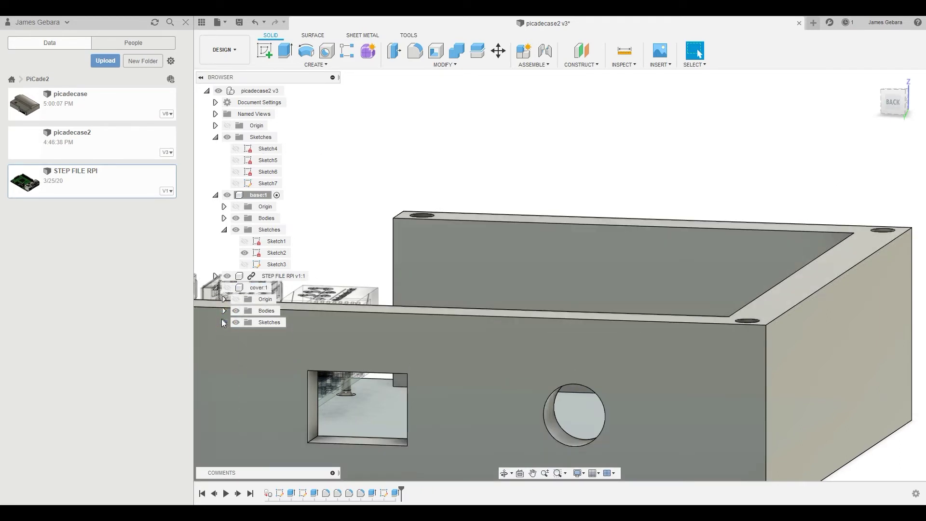
click(277, 264)
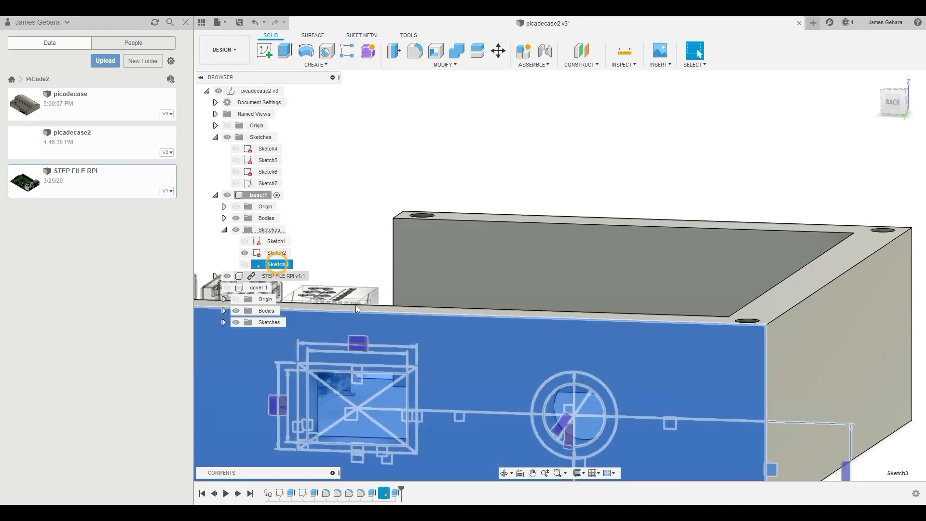
scroll(569, 412, down, 2)
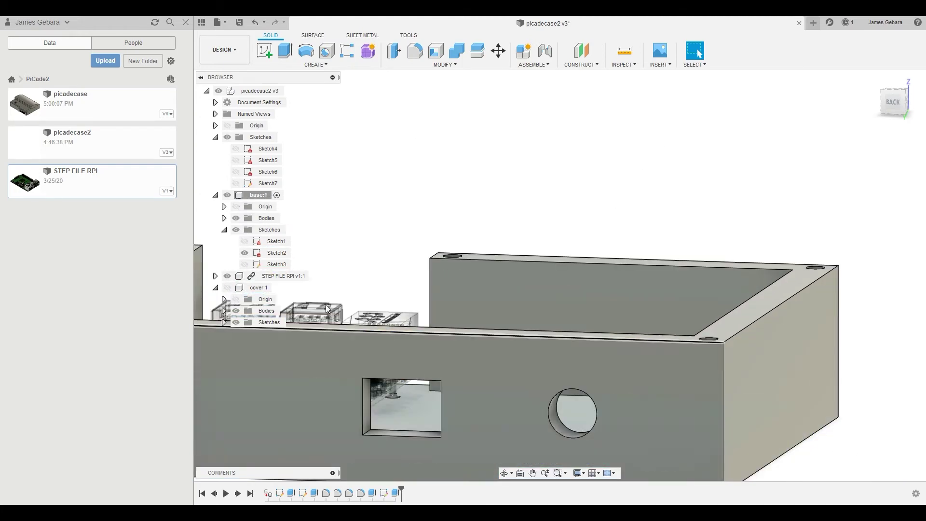
double_click(276, 265)
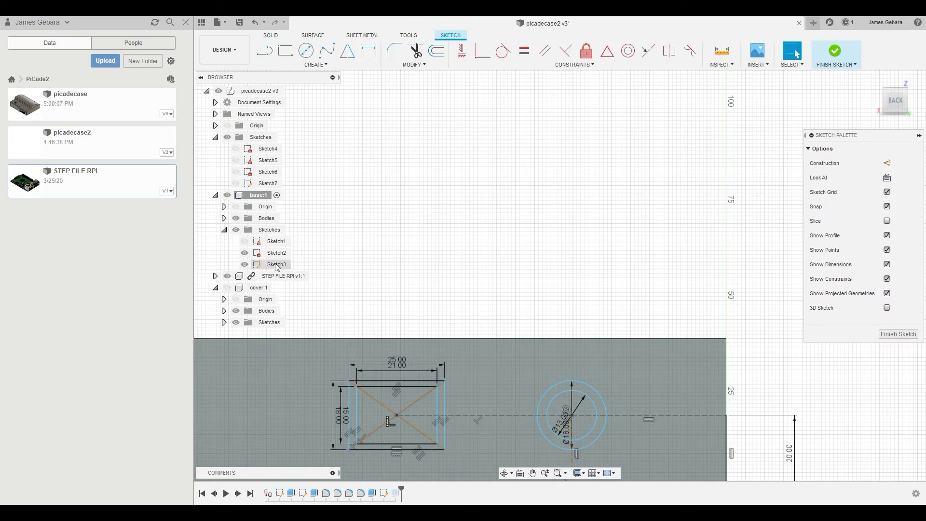
Step: Extrude the rectangular and circular ring profiles around the openings 5 mm, joined to the base's back wall
scroll(417, 403, up, 3)
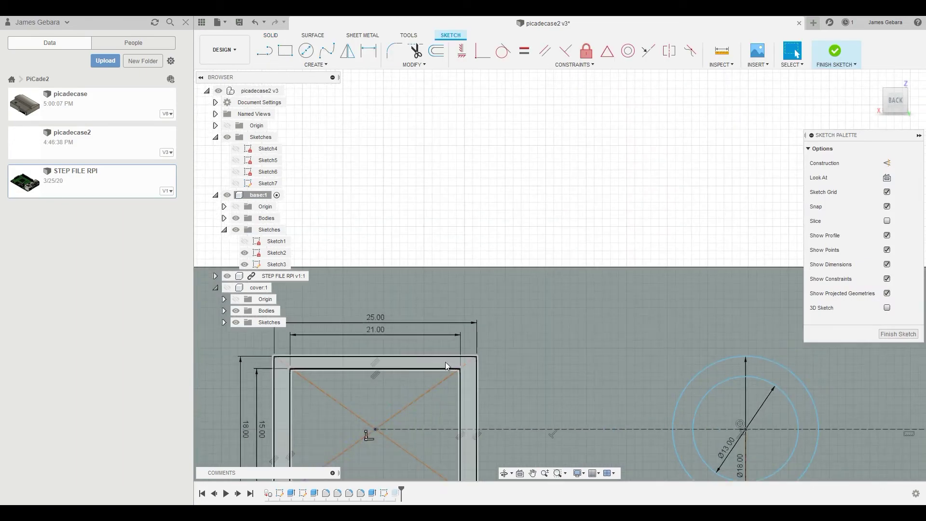
click(444, 362)
click(733, 369)
scroll(602, 402, down, 5)
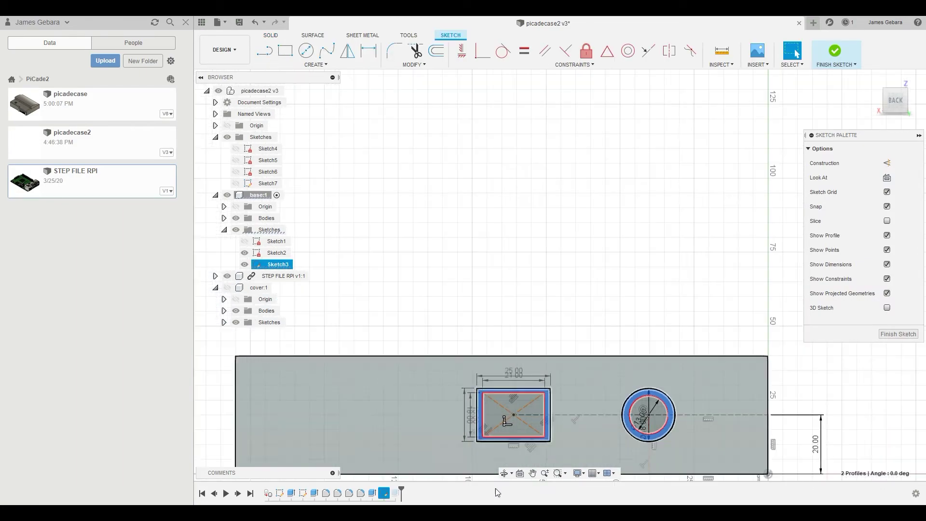
shift+middle_drag(506, 421, 559, 405)
key(e)
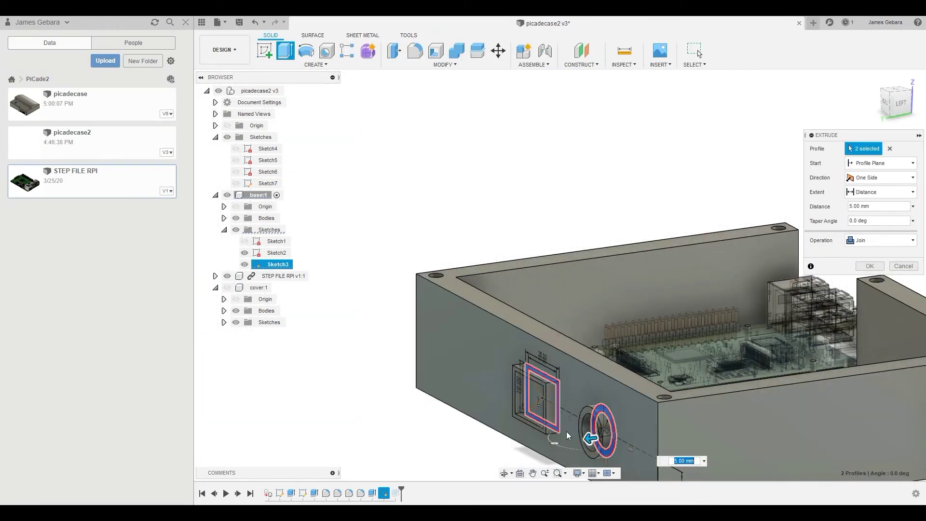
click(869, 266)
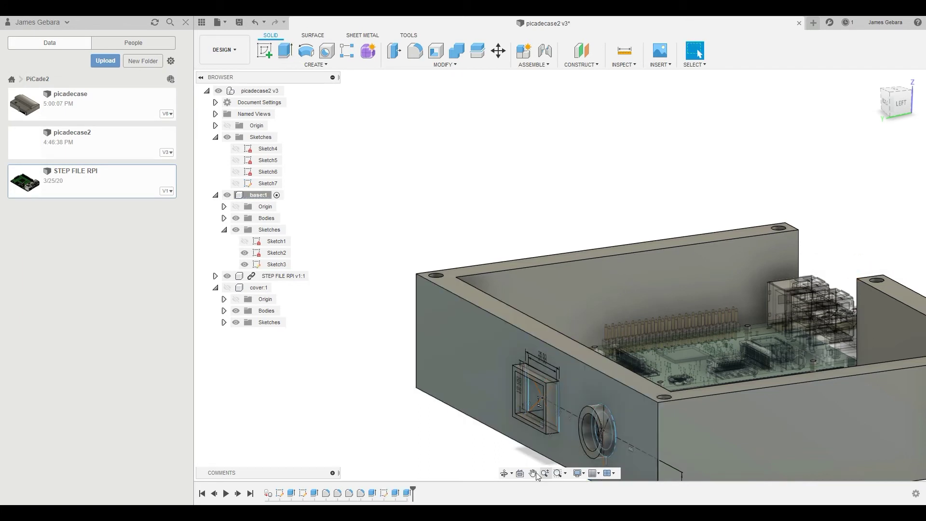
Step: Activate the top-level picadecase2 component and show the cover again
click(505, 476)
drag(504, 463, 661, 403)
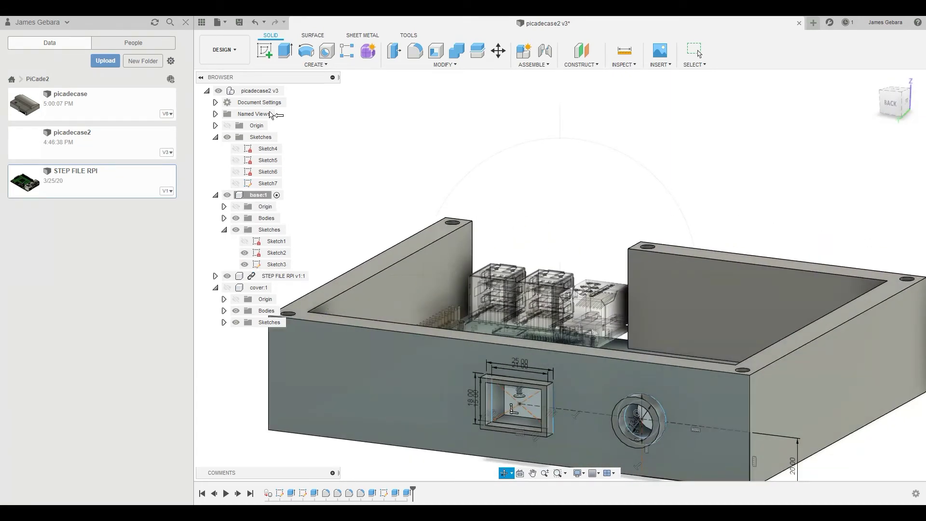
click(289, 91)
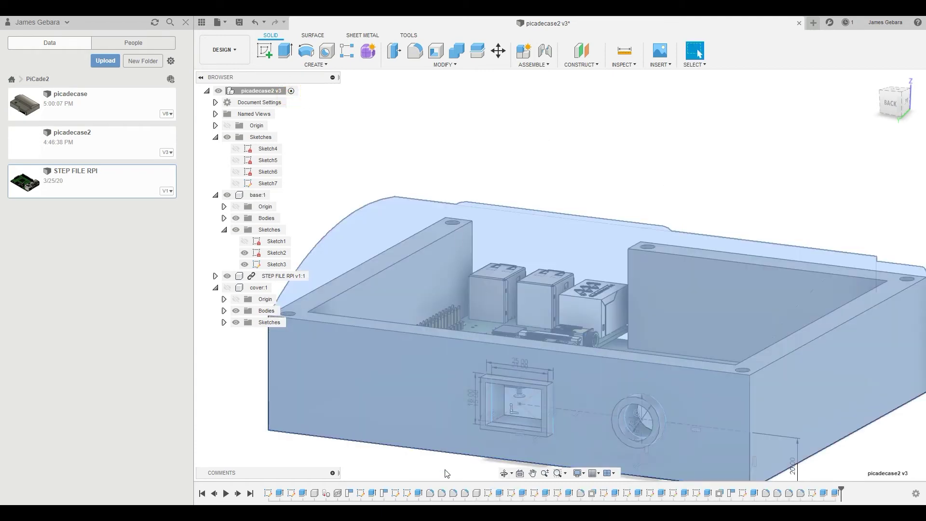
click(227, 287)
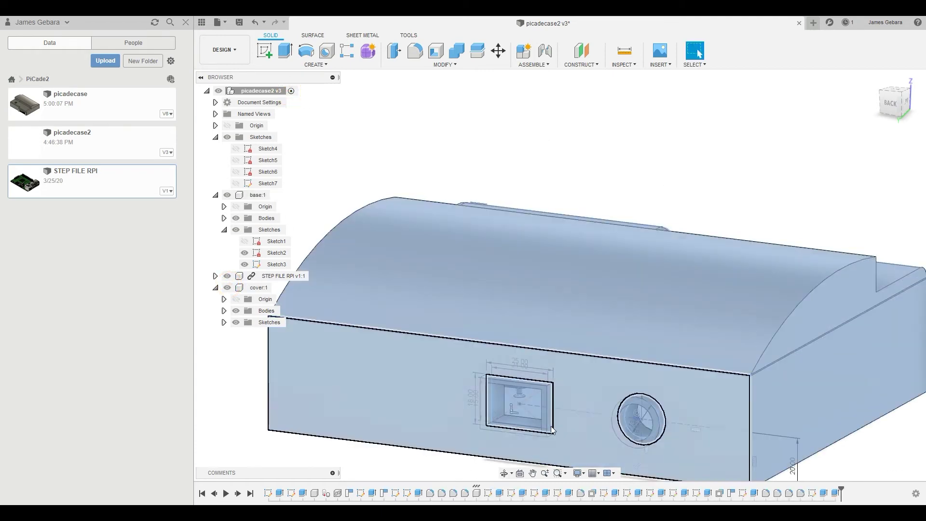
Step: Examine the assembled case from behind, from above and from the front with the cover in place
click(504, 473)
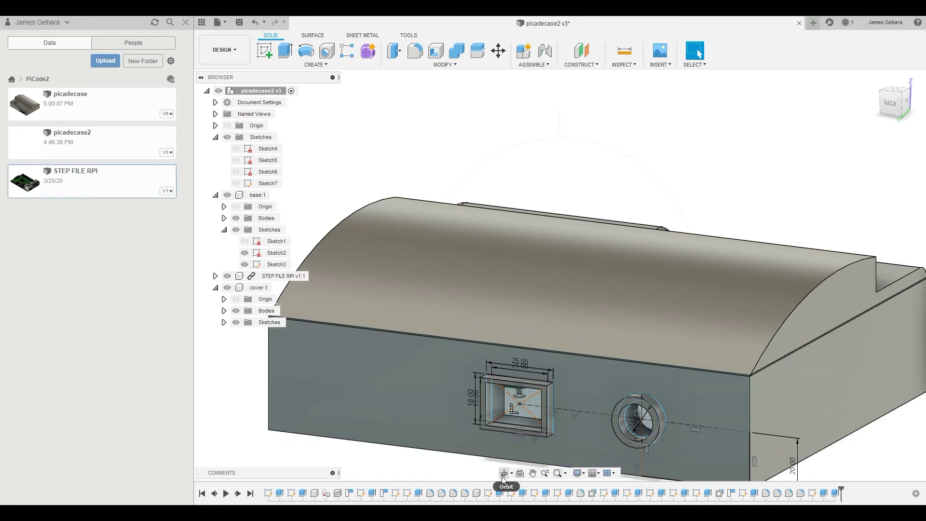
click(504, 473)
drag(511, 414, 677, 296)
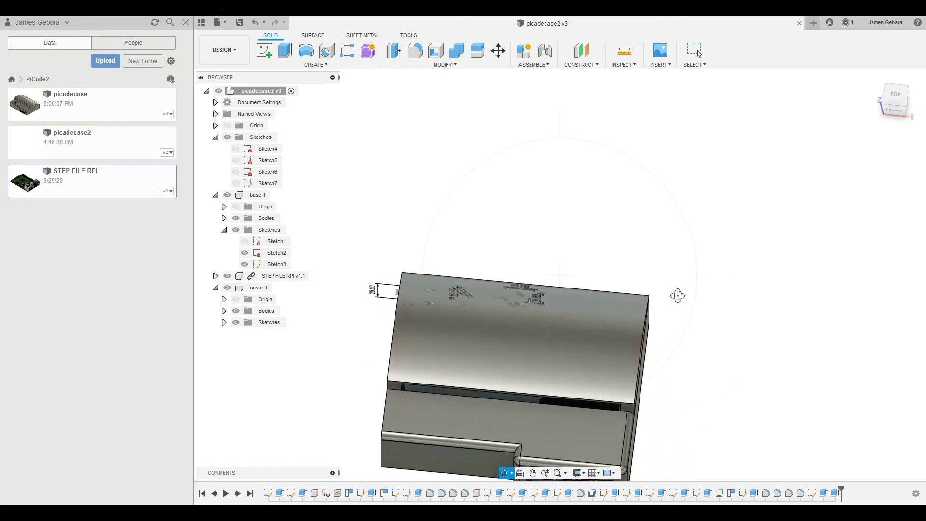
click(898, 96)
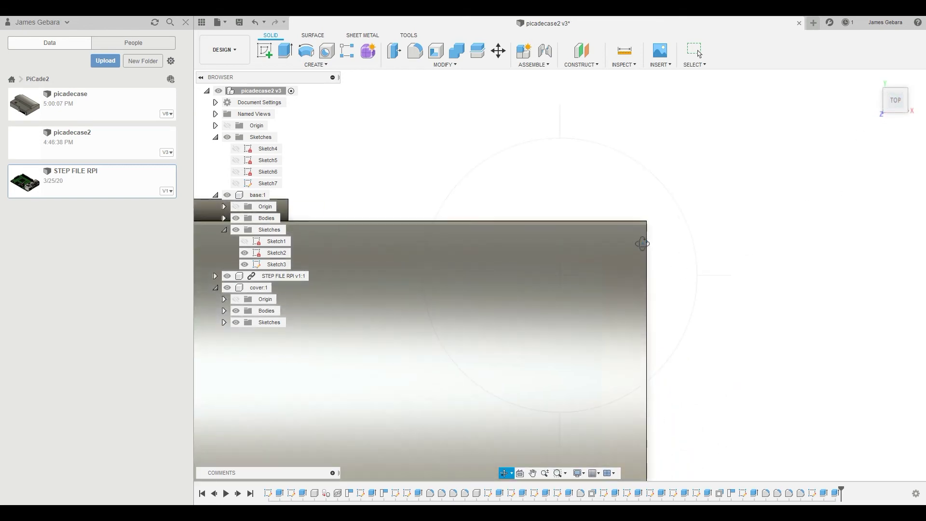
scroll(642, 243, down, 8)
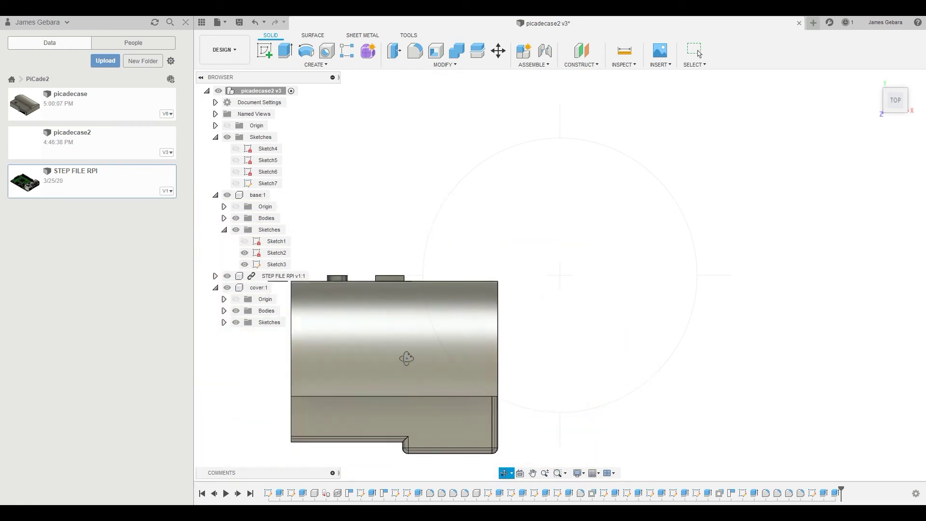
drag(407, 358, 390, 322)
scroll(529, 396, up, 3)
scroll(526, 394, down, 3)
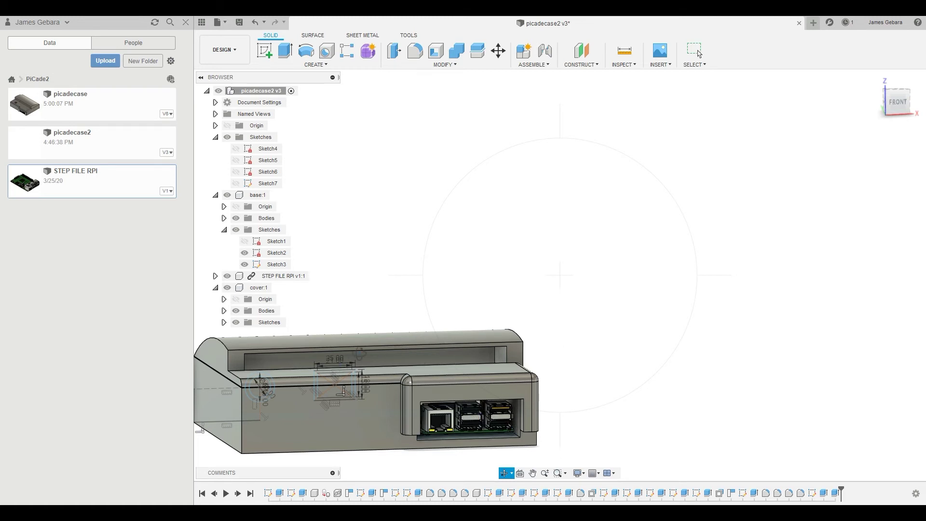
drag(360, 355, 420, 283)
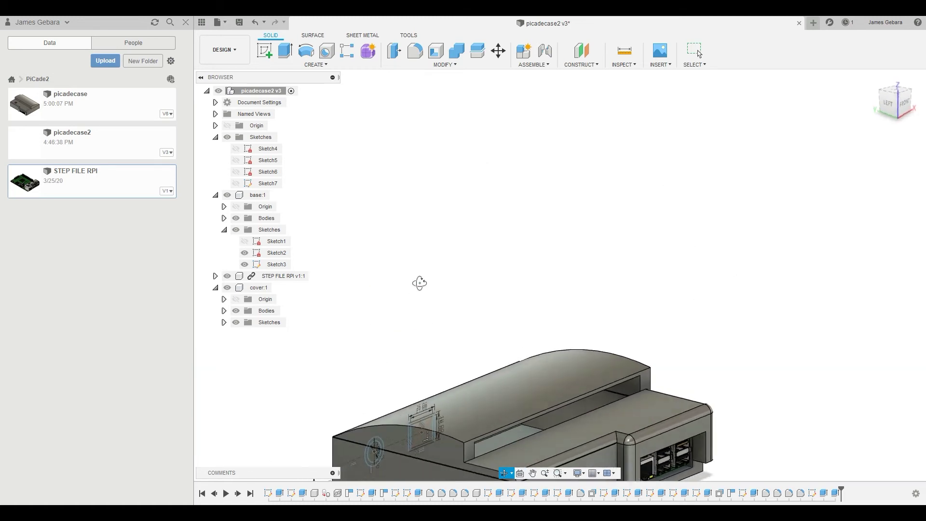
key(Escape)
Step: Sketch a 6 mm by 6 mm rectangle on the cover's flat top face, near its front corner
click(550, 397)
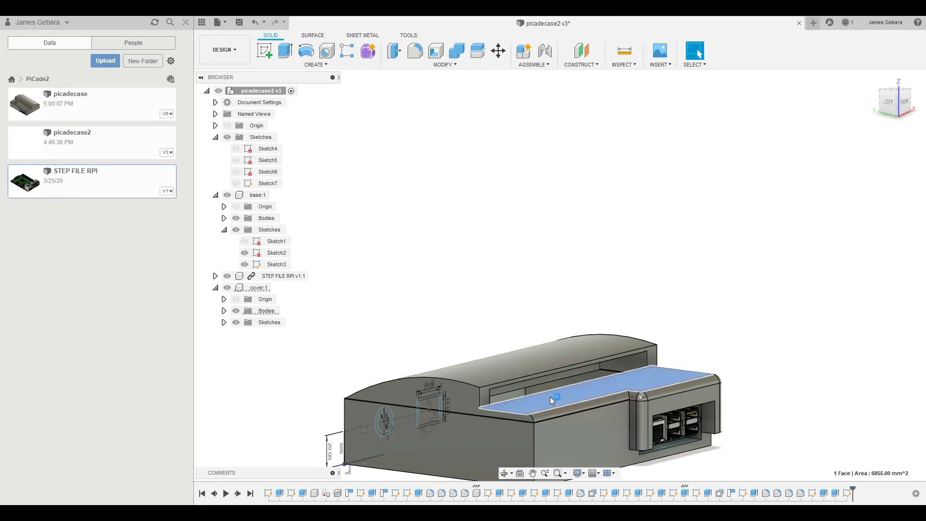
key(r)
scroll(467, 261, up, 5)
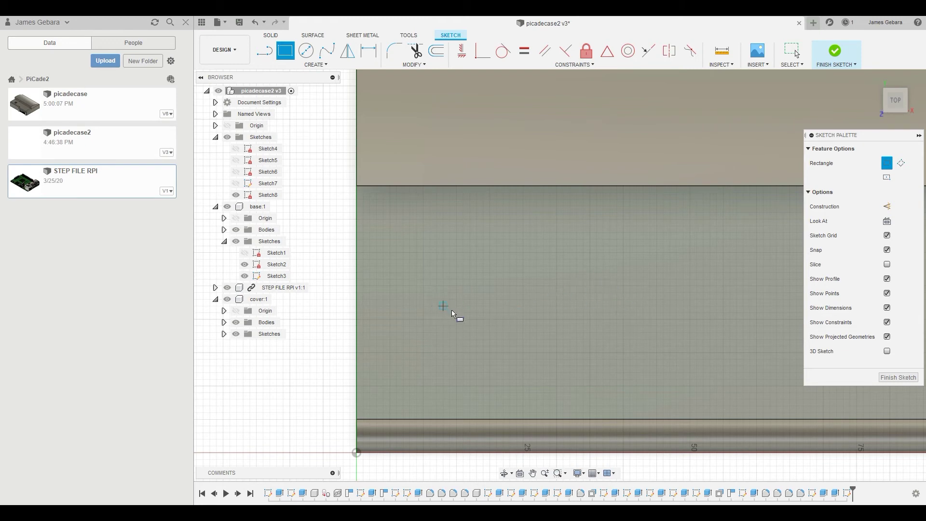
click(422, 319)
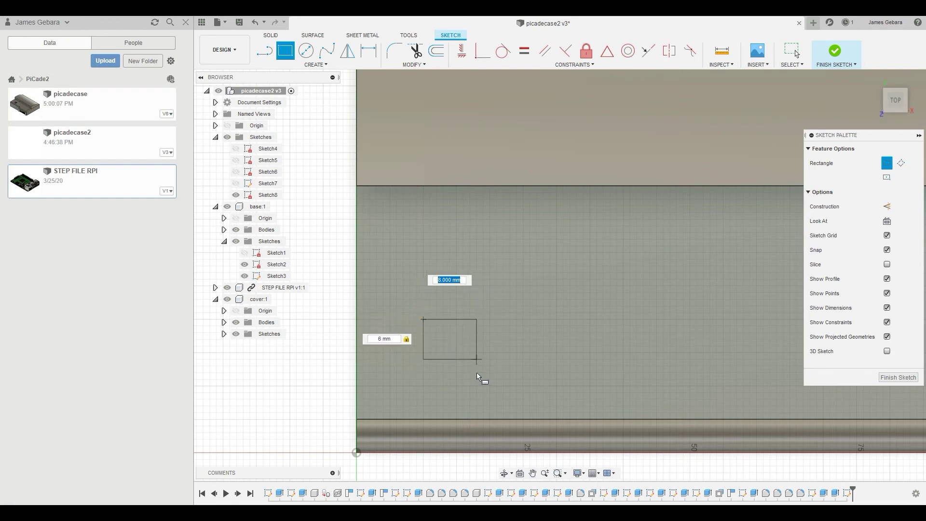
text(6)
key(Tab)
key(Return)
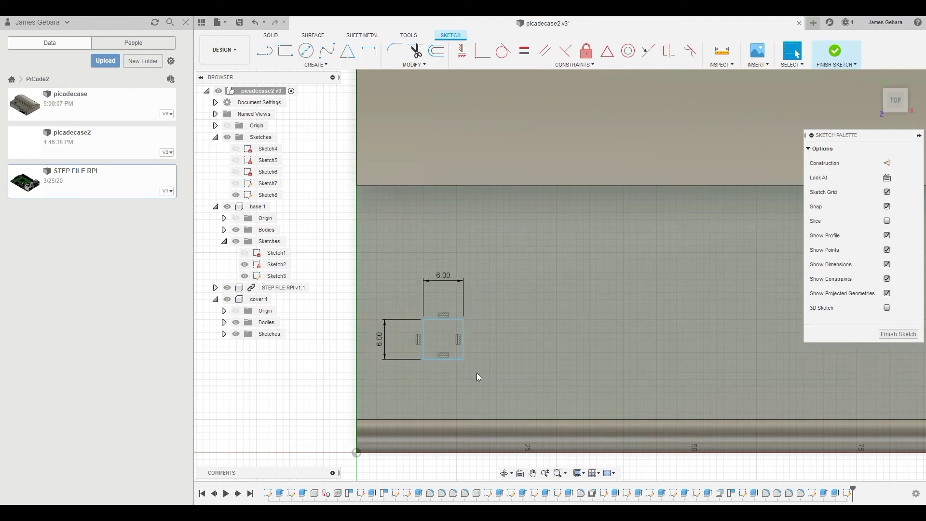
click(445, 344)
key(e)
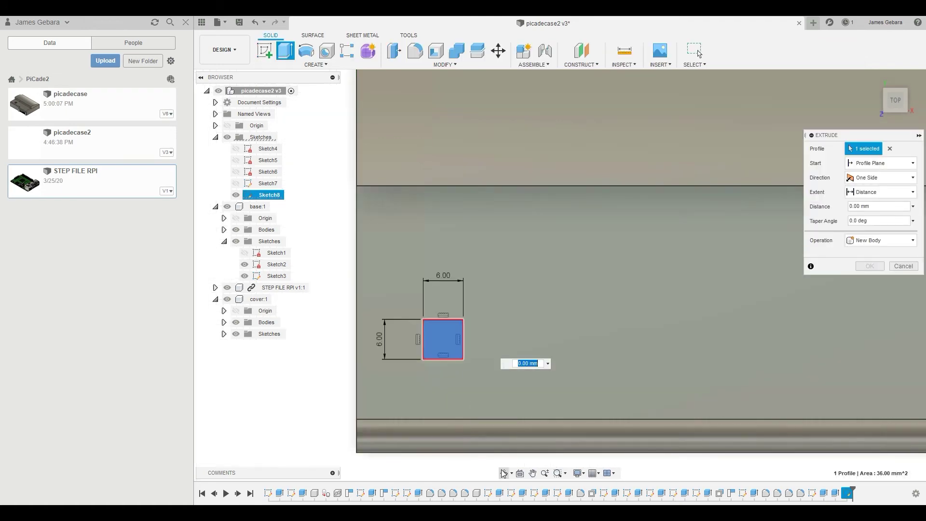
shift+middle_drag(492, 371, 497, 374)
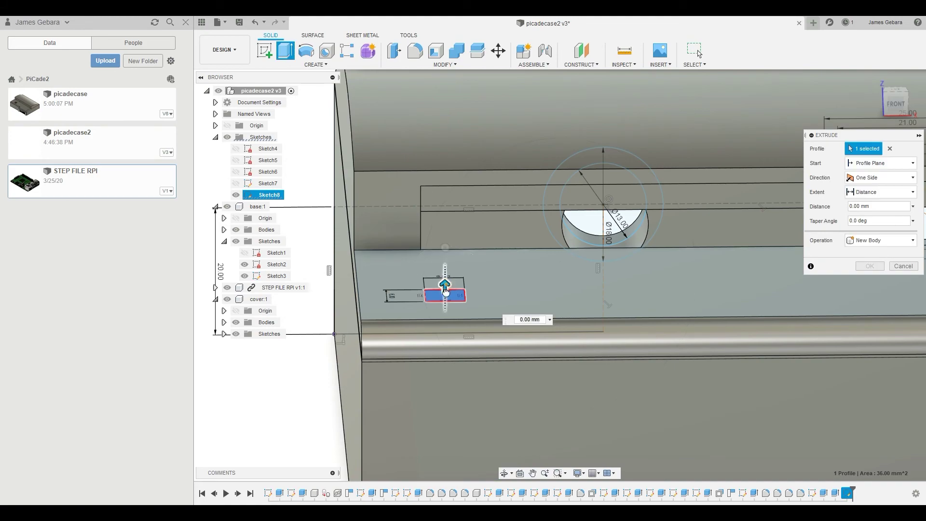
drag(445, 277, 448, 316)
click(900, 280)
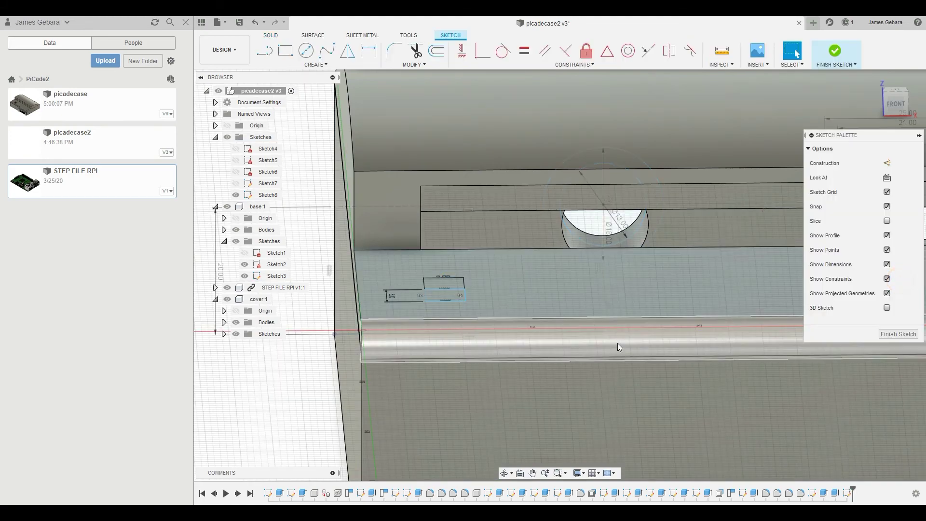
Step: Undo the 6 mm square in the cover's top-face sketch
mouse_move(505, 425)
mouse_down()
mouse_move(575, 389)
mouse_move(552, 386)
mouse_move(579, 376)
mouse_up()
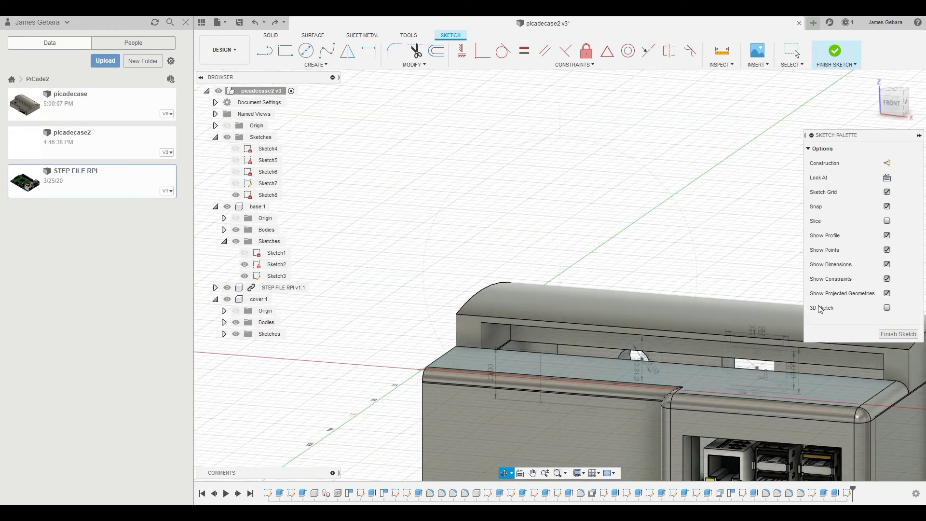
drag(727, 335, 544, 380)
key(Escape)
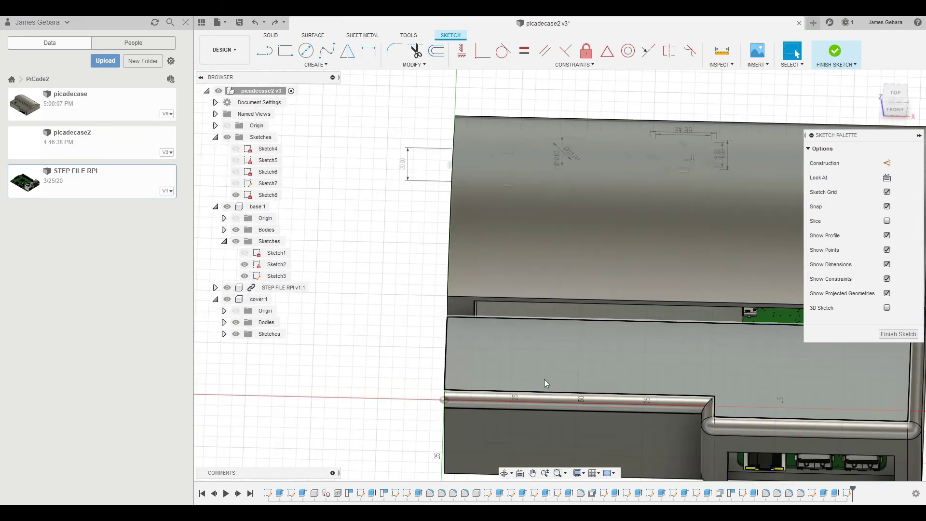
Step: Open the picadecase reference design and examine the front of its case, including the button and the base's lower edges
click(75, 103)
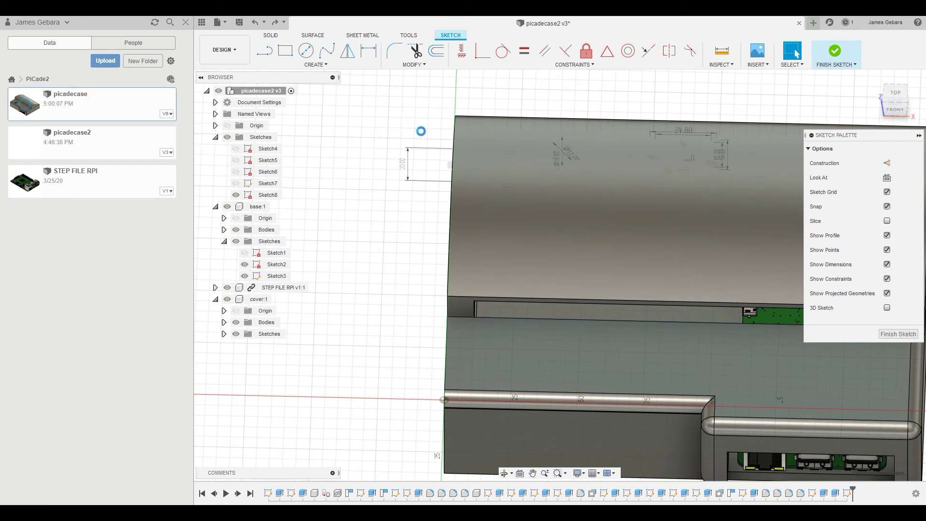
click(551, 357)
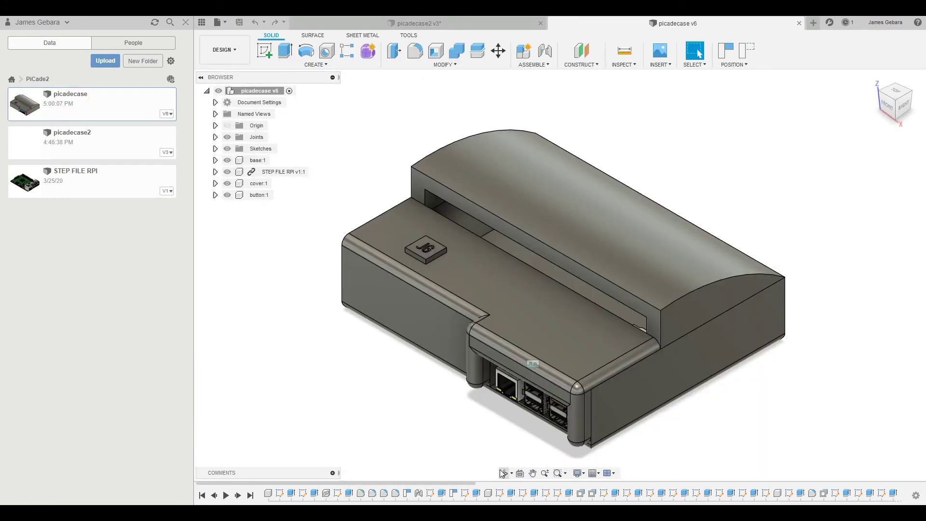
drag(483, 384, 450, 316)
scroll(508, 346, up, 6)
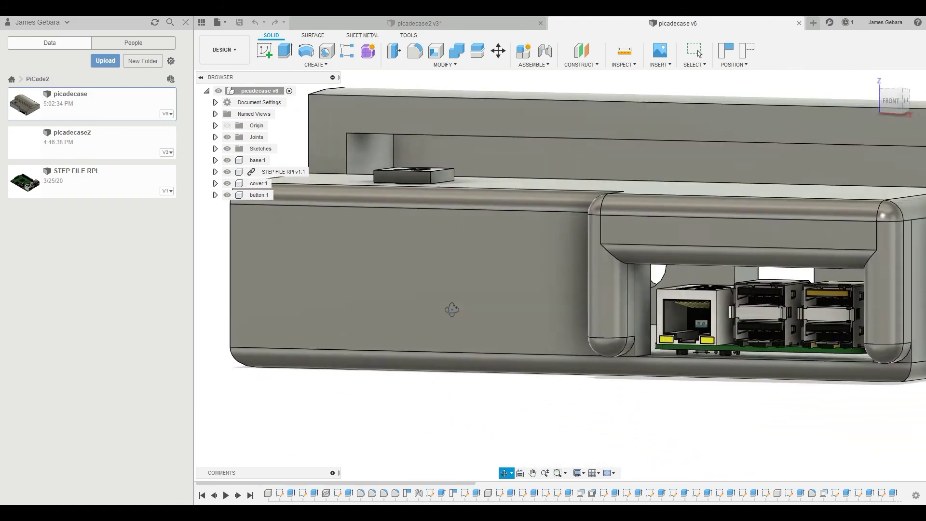
Step: Return to the picadecase2 design and finish the open sketch on the cover's top face
click(423, 23)
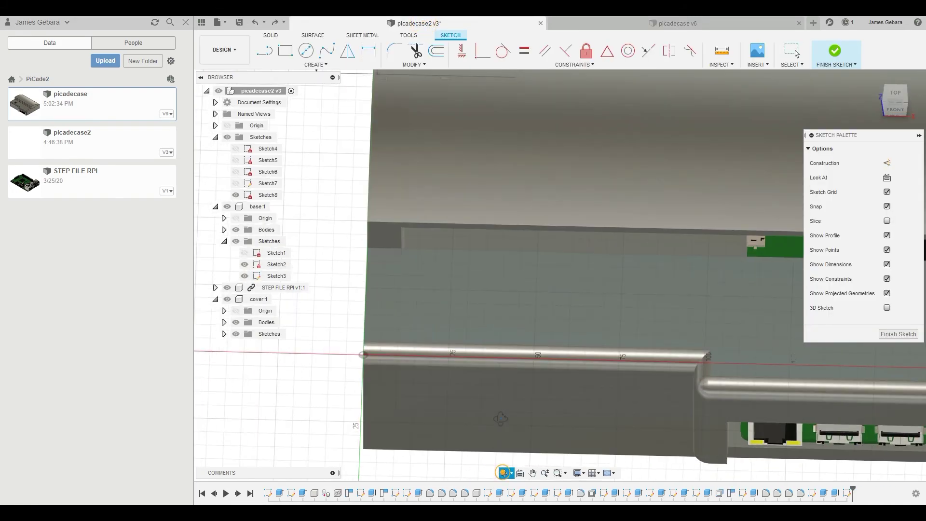
click(796, 53)
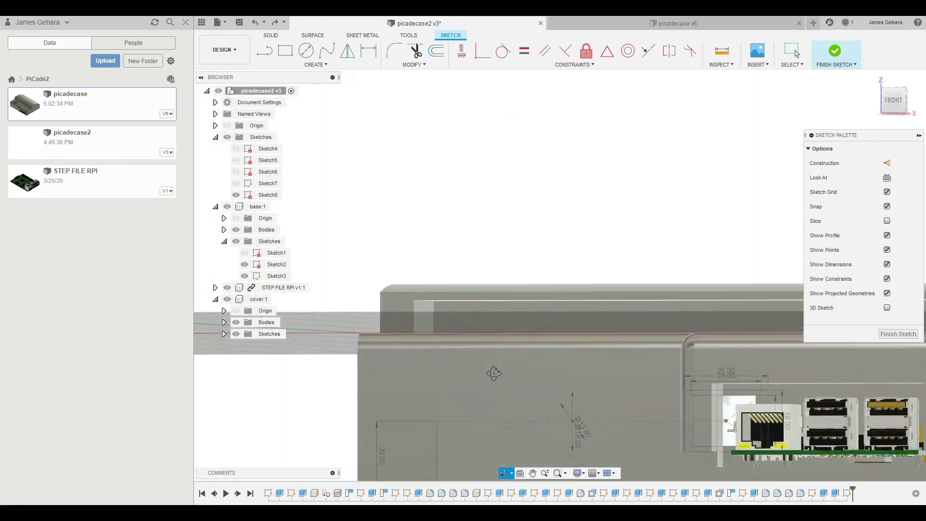
scroll(477, 402, down, 5)
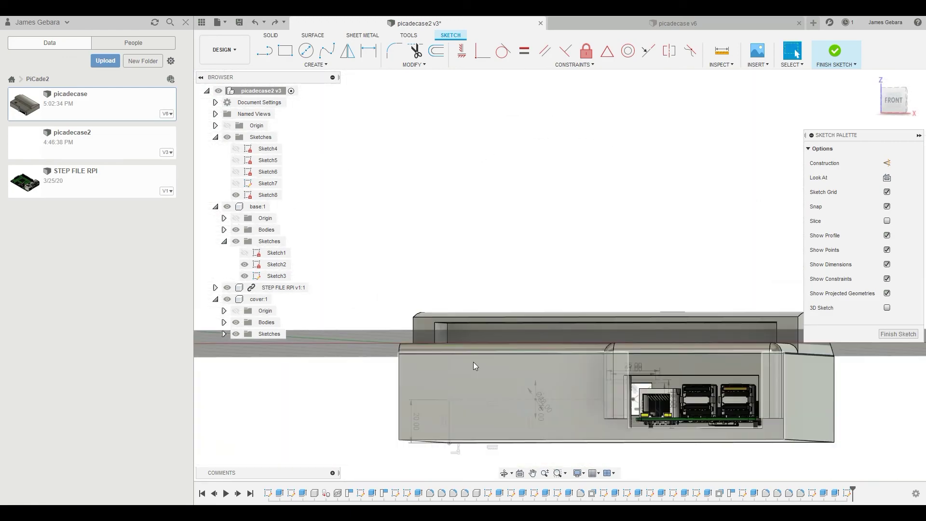
click(889, 333)
scroll(651, 410, up, 3)
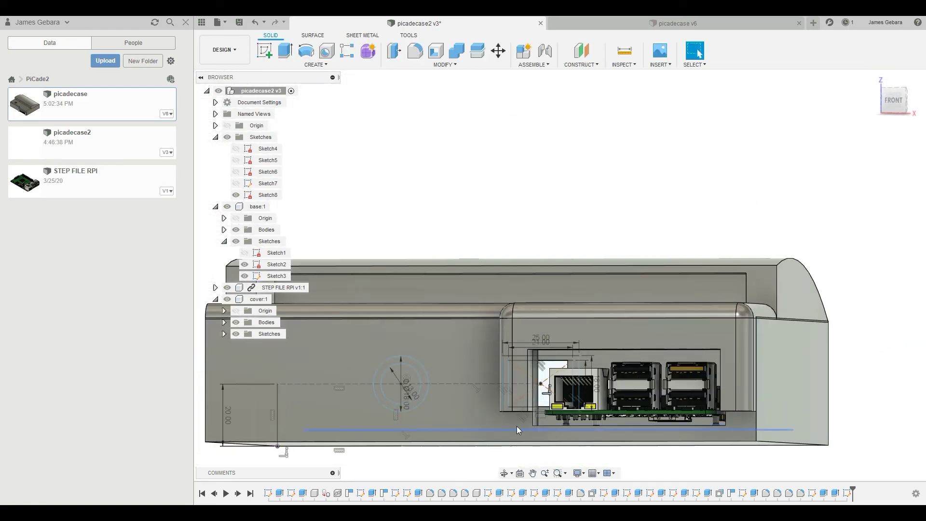
Step: Fillet the base's front lower edge with a 5 mm radius
click(483, 443)
text(f5)
key(Return)
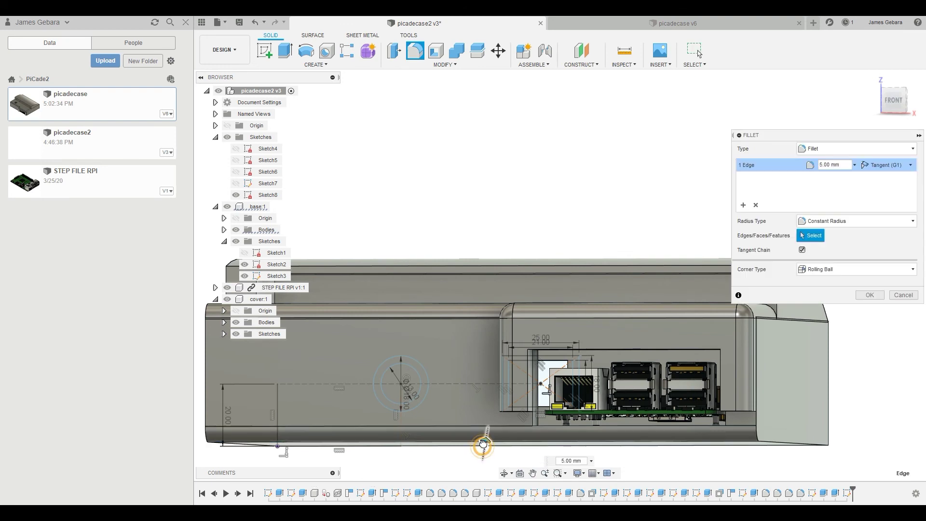
click(869, 295)
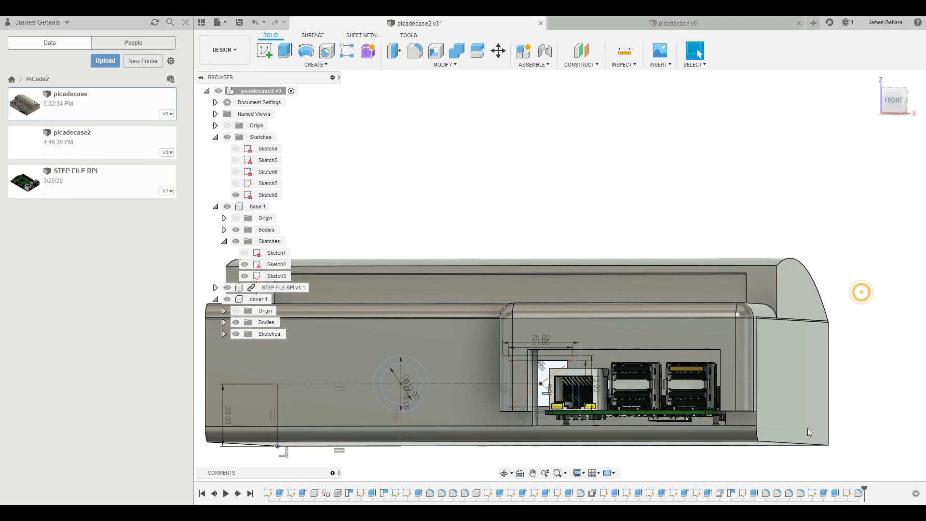
Step: Fillet the base's rear lower edge, below the back-wall openings, with a 5 mm radius
shift+middle_drag(556, 413, 420, 289)
shift+middle_drag(445, 318, 603, 407)
click(604, 408)
key(f)
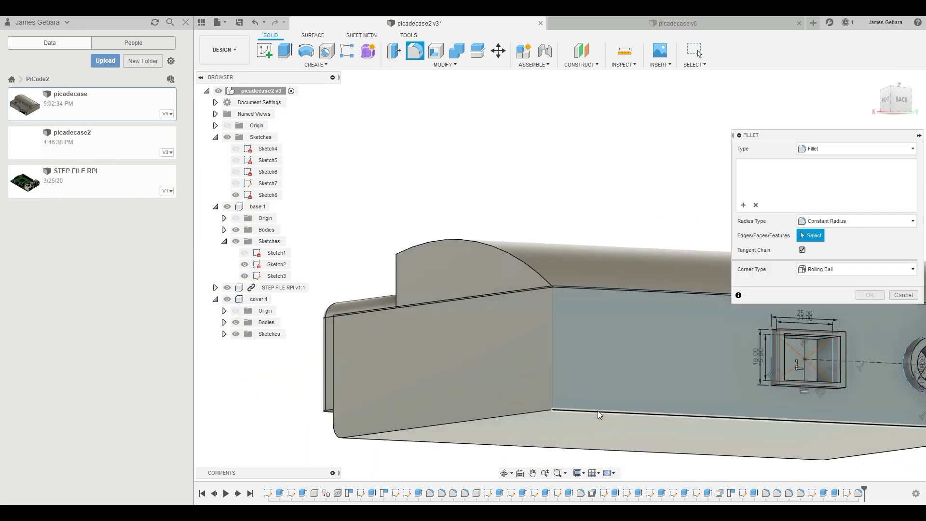
key(Escape)
key(f)
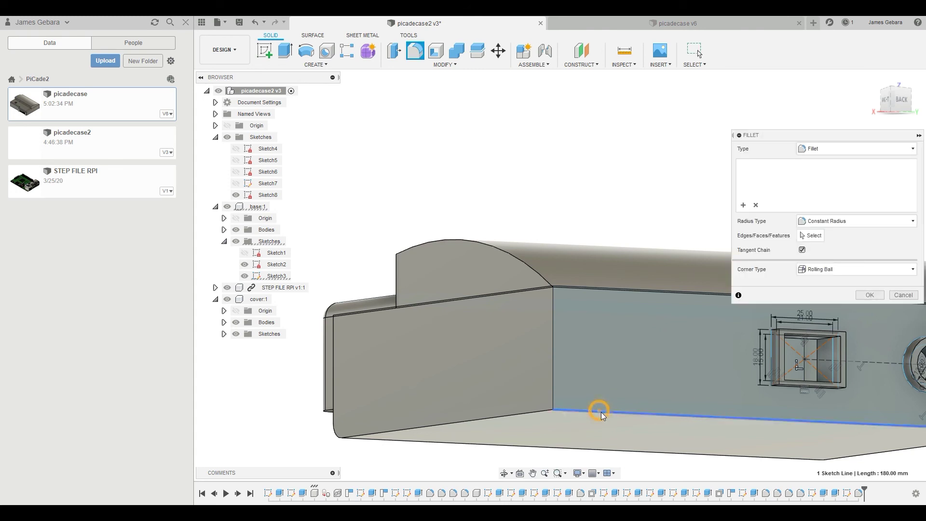
click(603, 410)
text(5)
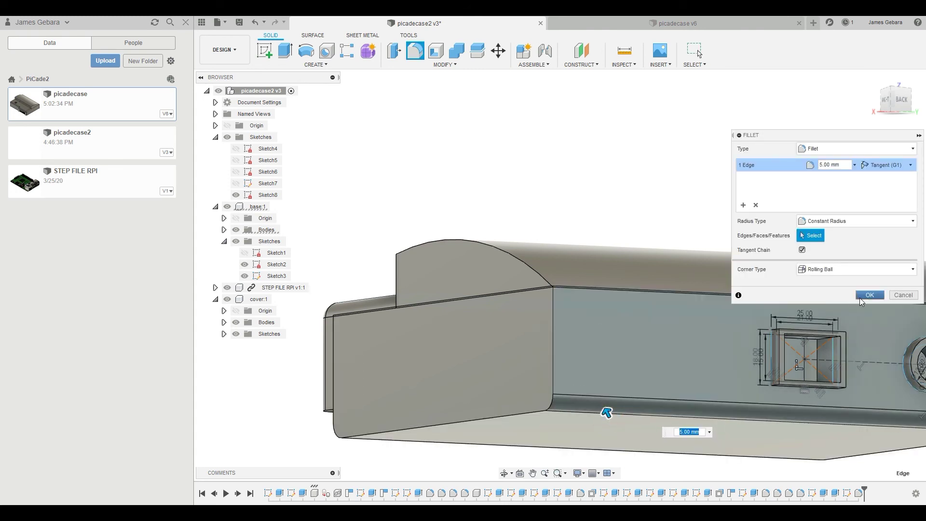
click(869, 294)
Step: Try to fillet the edge chain around the base's side face, including its lower edge, with a 5 mm radius
key(f)
click(526, 416)
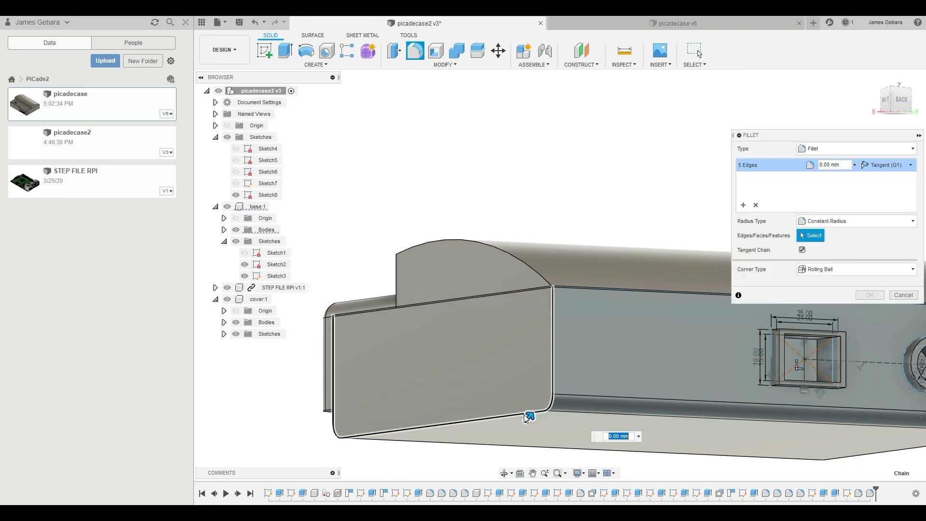
text(5)
drag(533, 415, 528, 417)
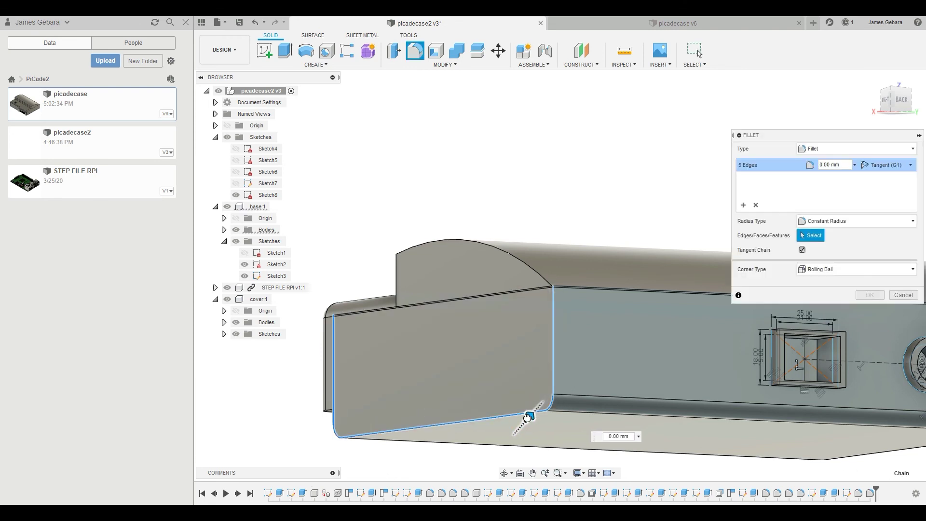
click(891, 297)
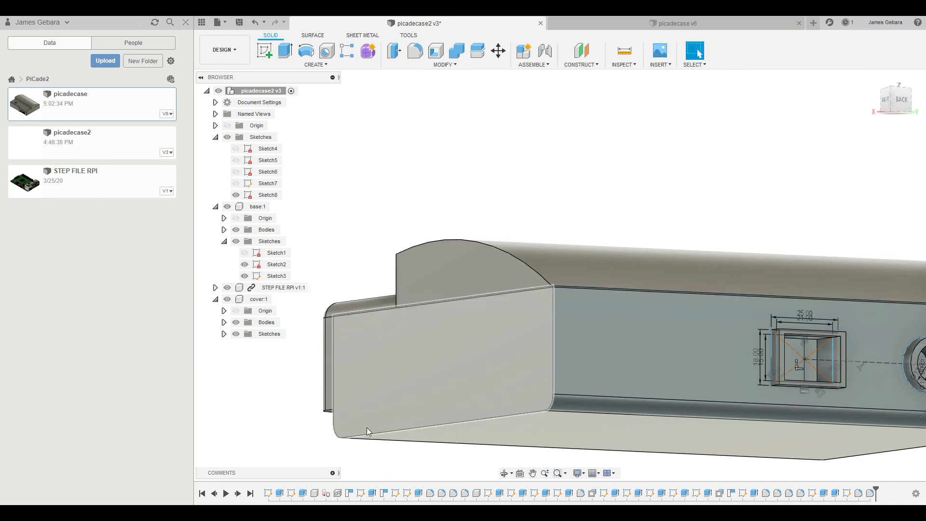
drag(491, 454, 570, 406)
click(878, 81)
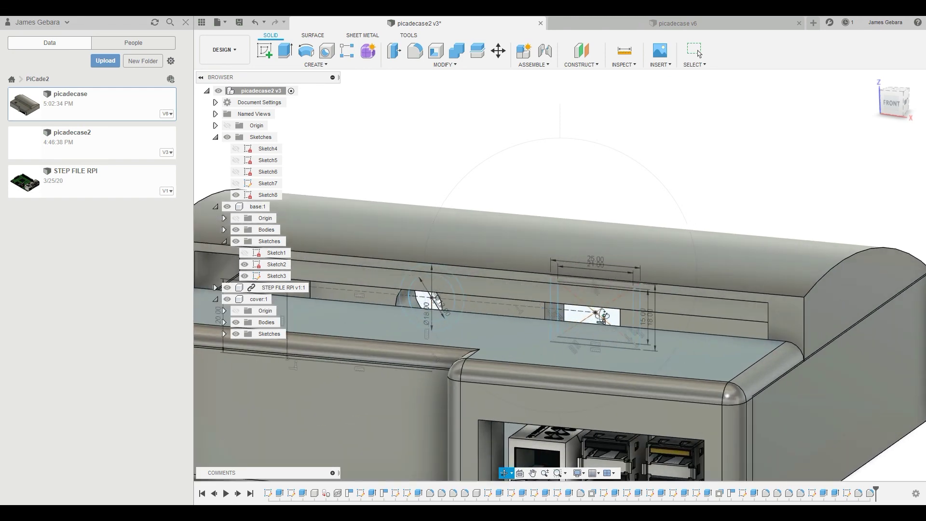
shift+middle_drag(603, 309, 657, 413)
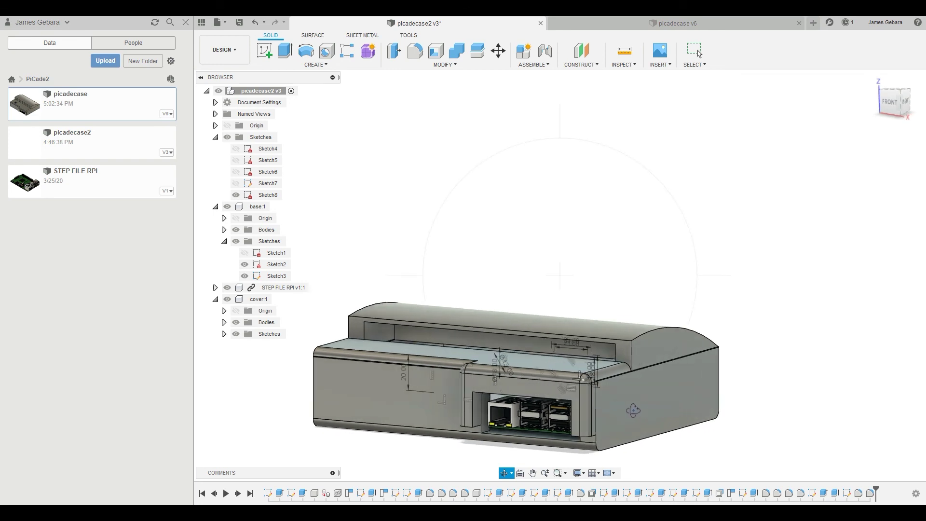
mouse_move(710, 405)
shift+middle_down()
mouse_move(624, 409)
mouse_move(713, 413)
shift+middle_up()
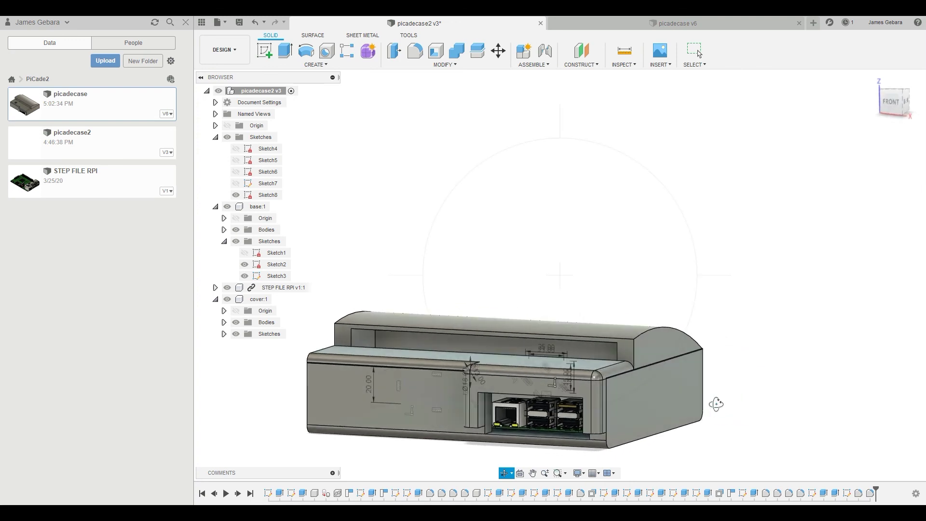